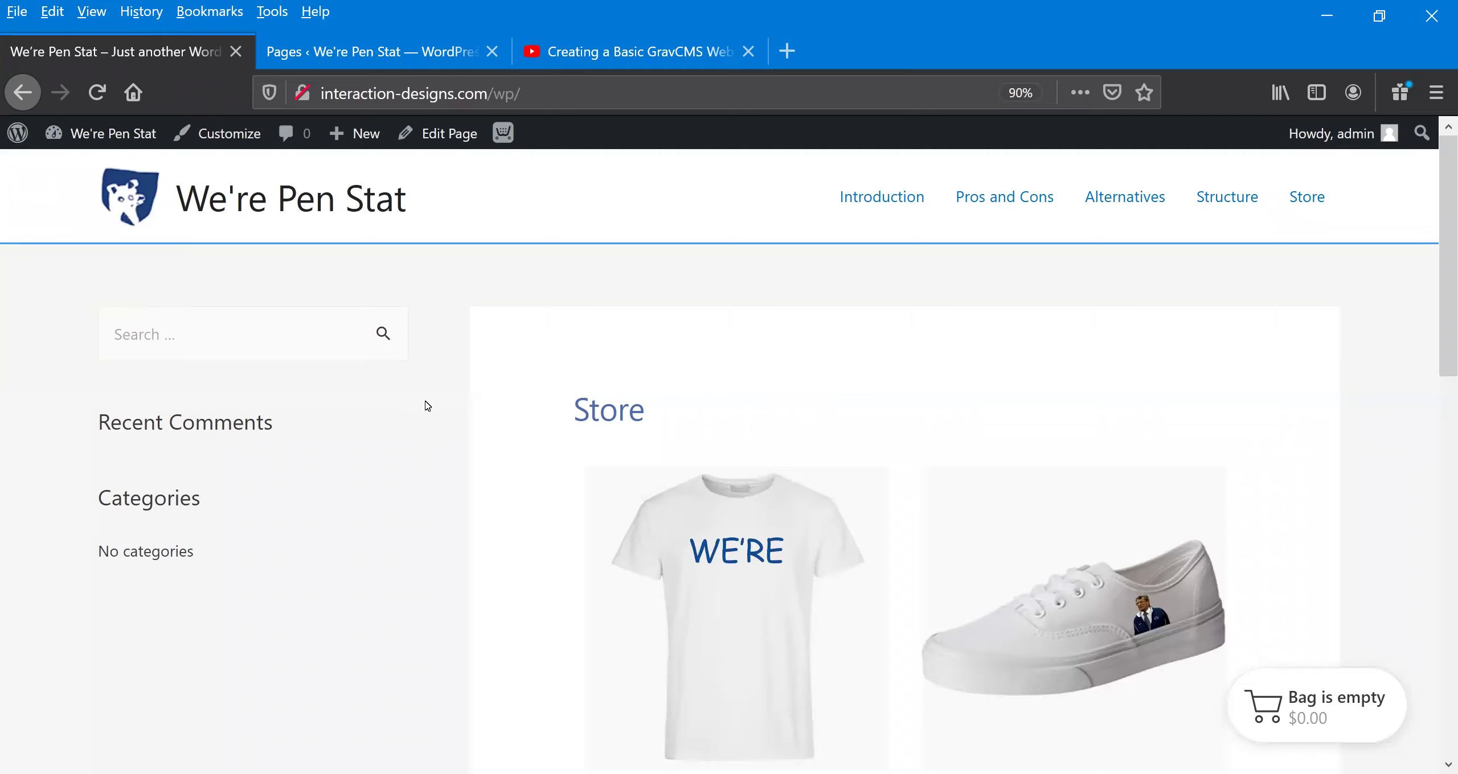
View the Introduction, Pros and Cons and Alternatives pages, then return to the admin Pages list
{"action": "scroll", "coordinate": [516, 485], "scroll_direction": "down", "scroll_amount": 5}
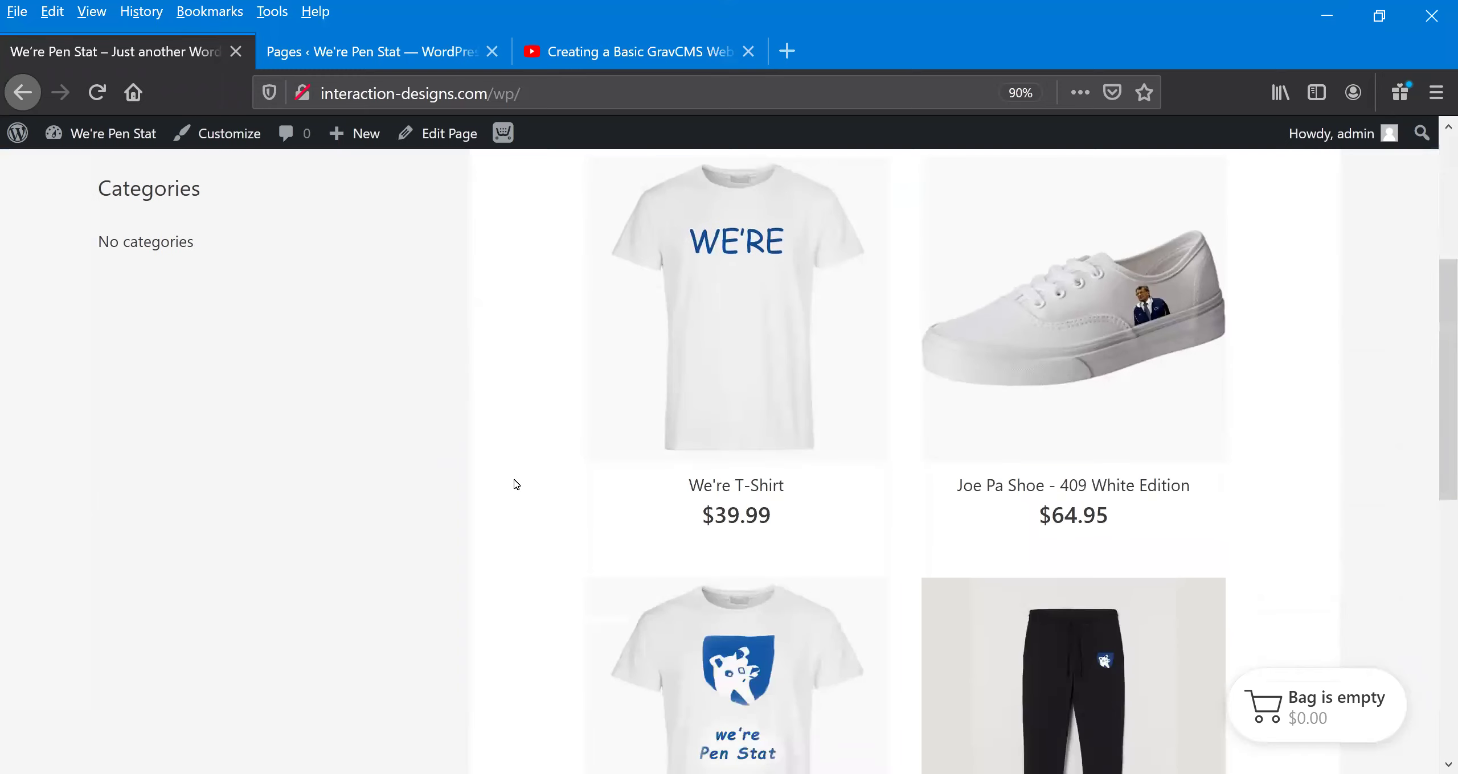
{"action": "scroll", "coordinate": [516, 484], "scroll_direction": "down", "scroll_amount": 4}
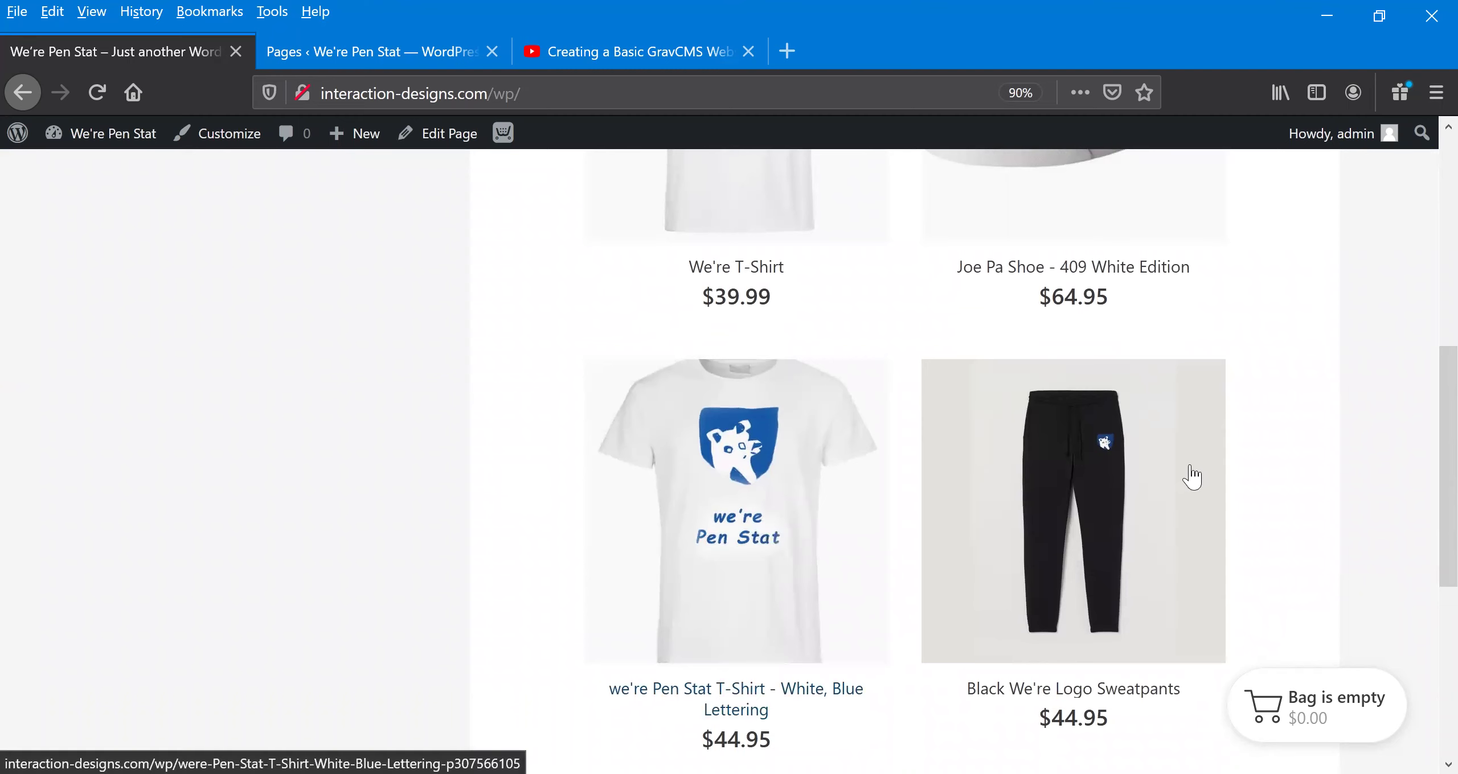
{"action": "scroll", "coordinate": [697, 483], "scroll_direction": "up", "scroll_amount": 9}
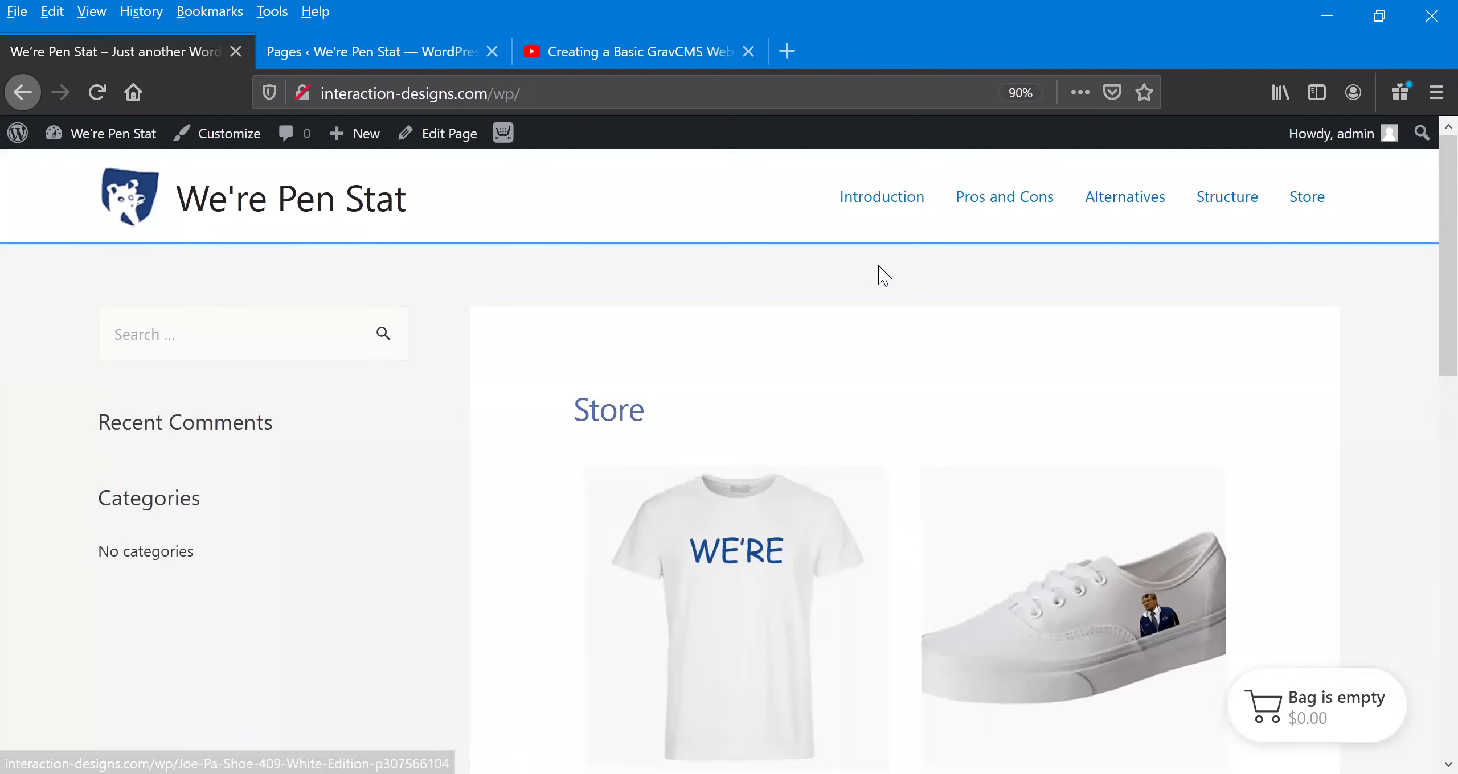
{"action": "left_click", "coordinate": [873, 196]}
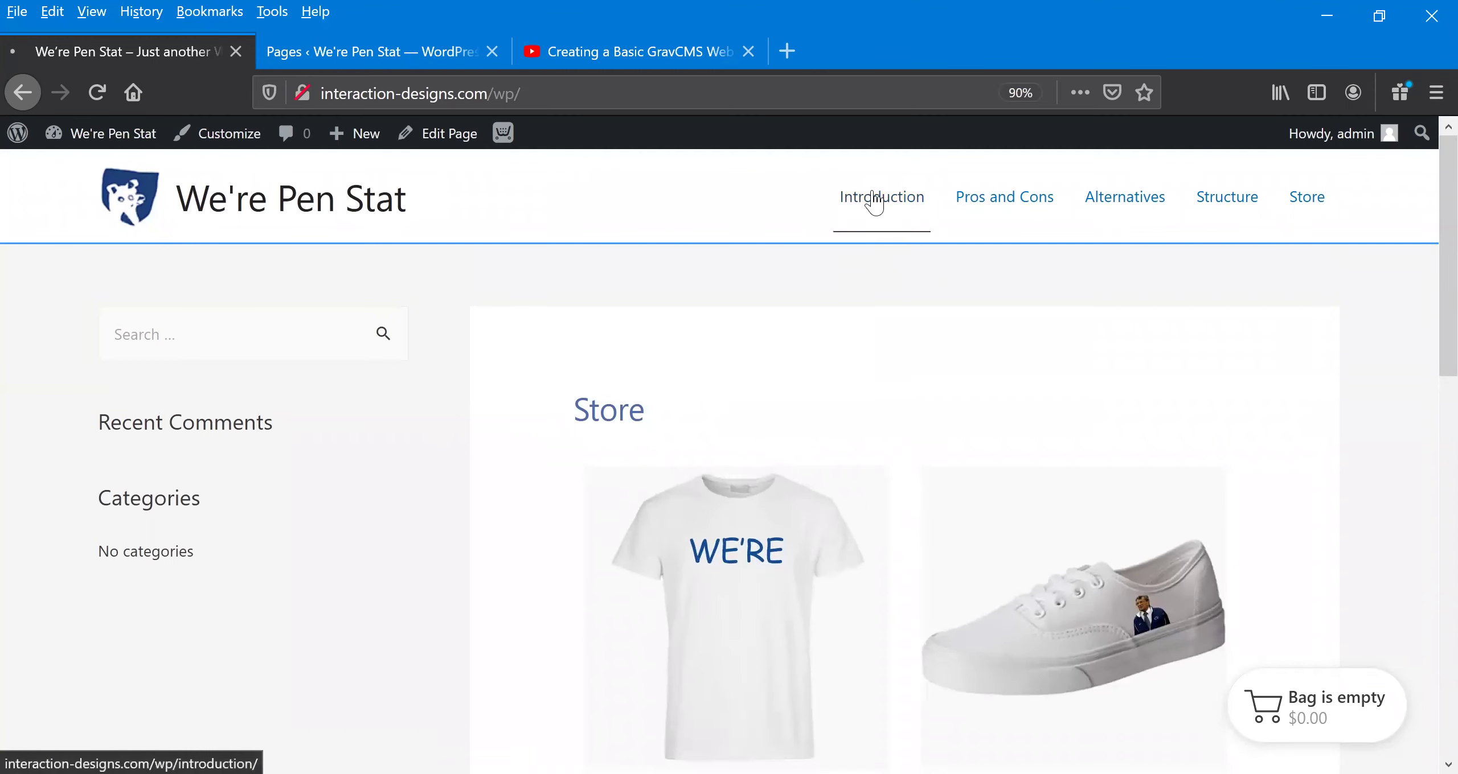
{"action": "left_click", "coordinate": [1011, 197]}
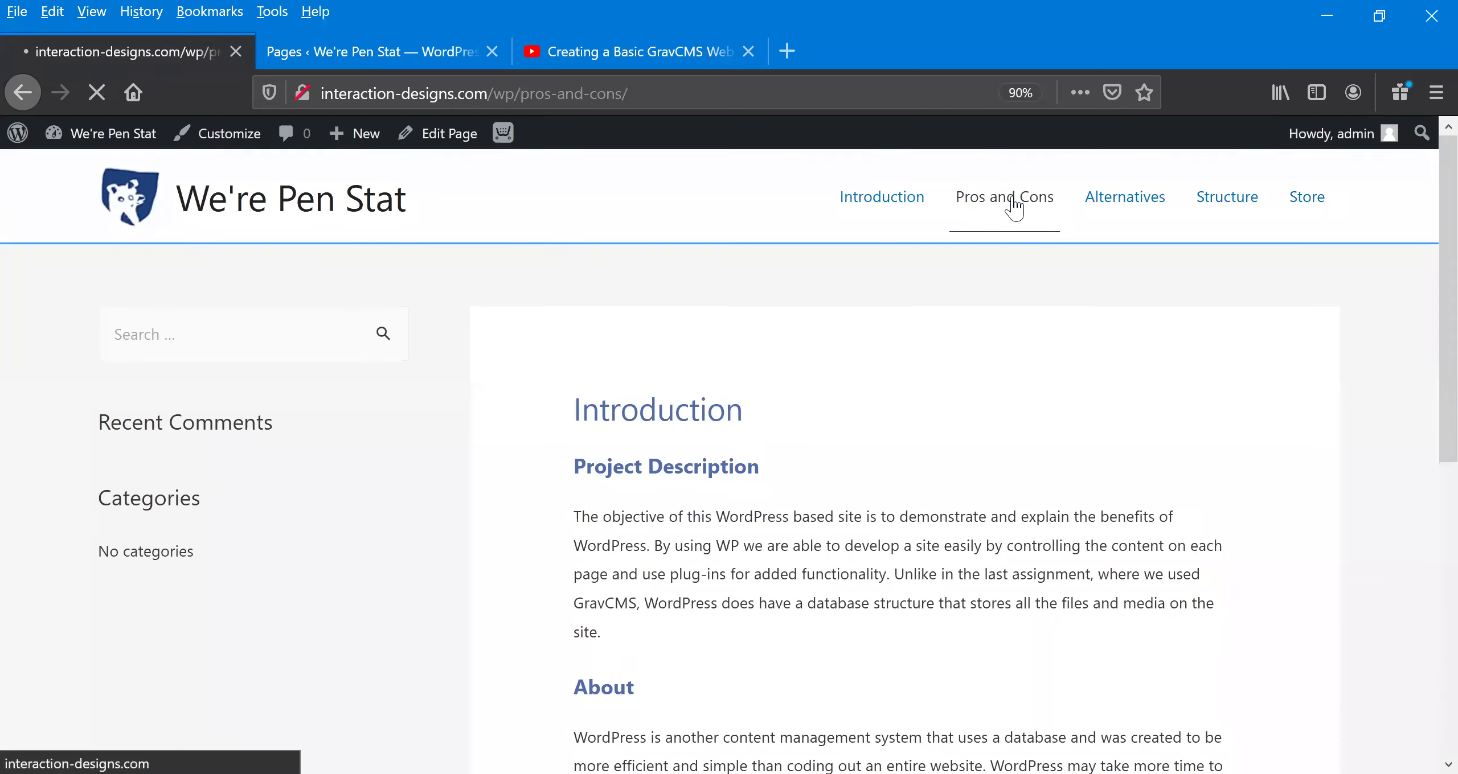
{"action": "left_click", "coordinate": [1128, 205]}
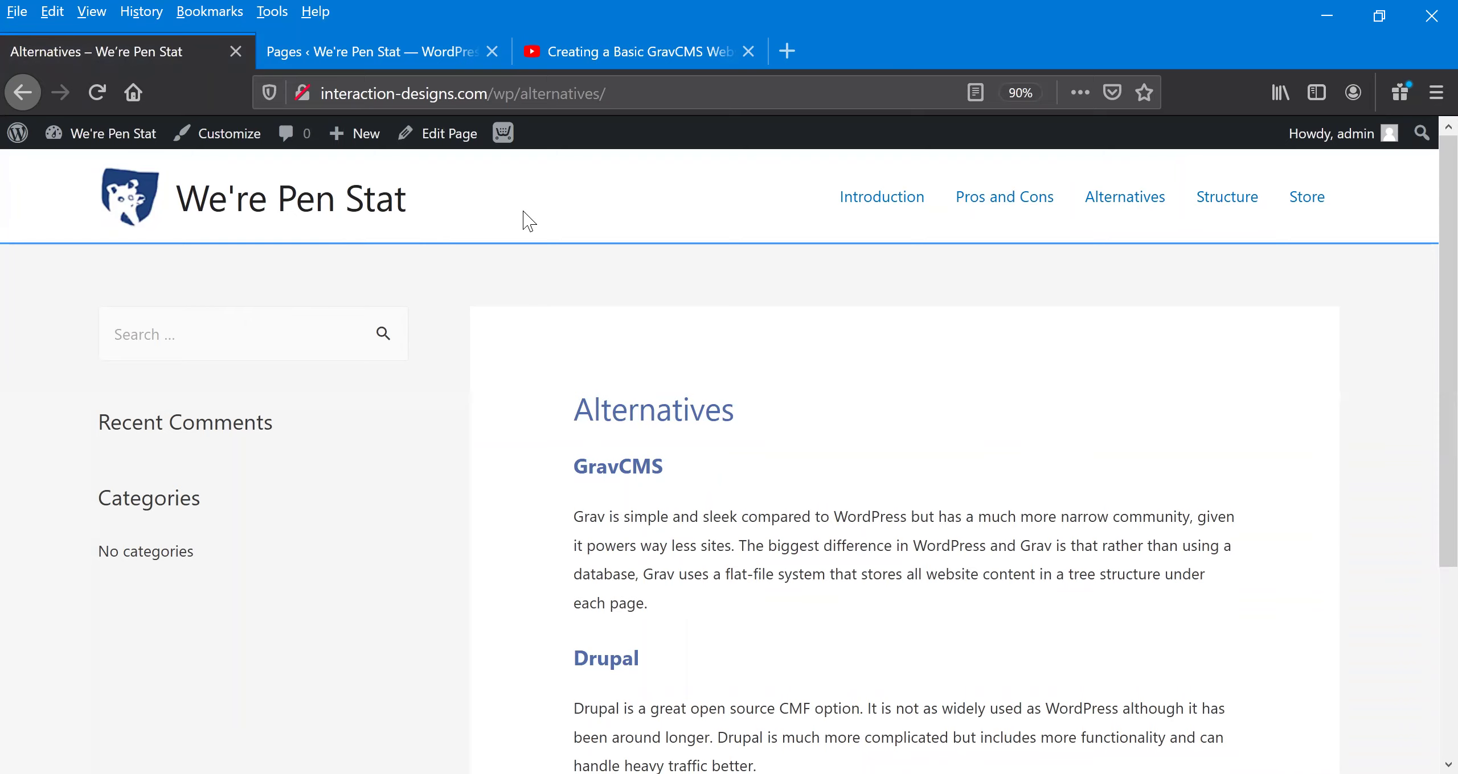
{"action": "left_click", "coordinate": [387, 50]}
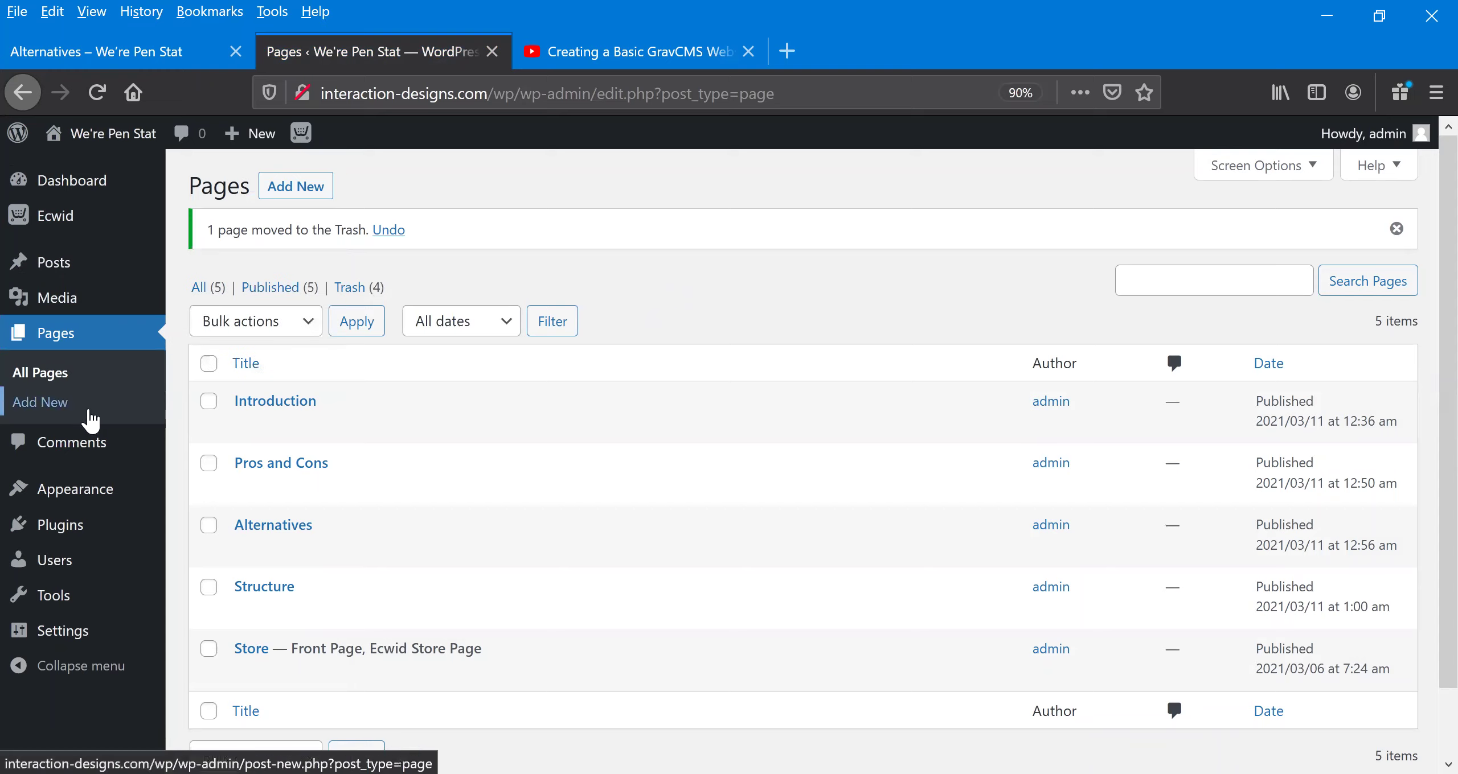
{"action": "mouse_move", "coordinate": [88, 462]}
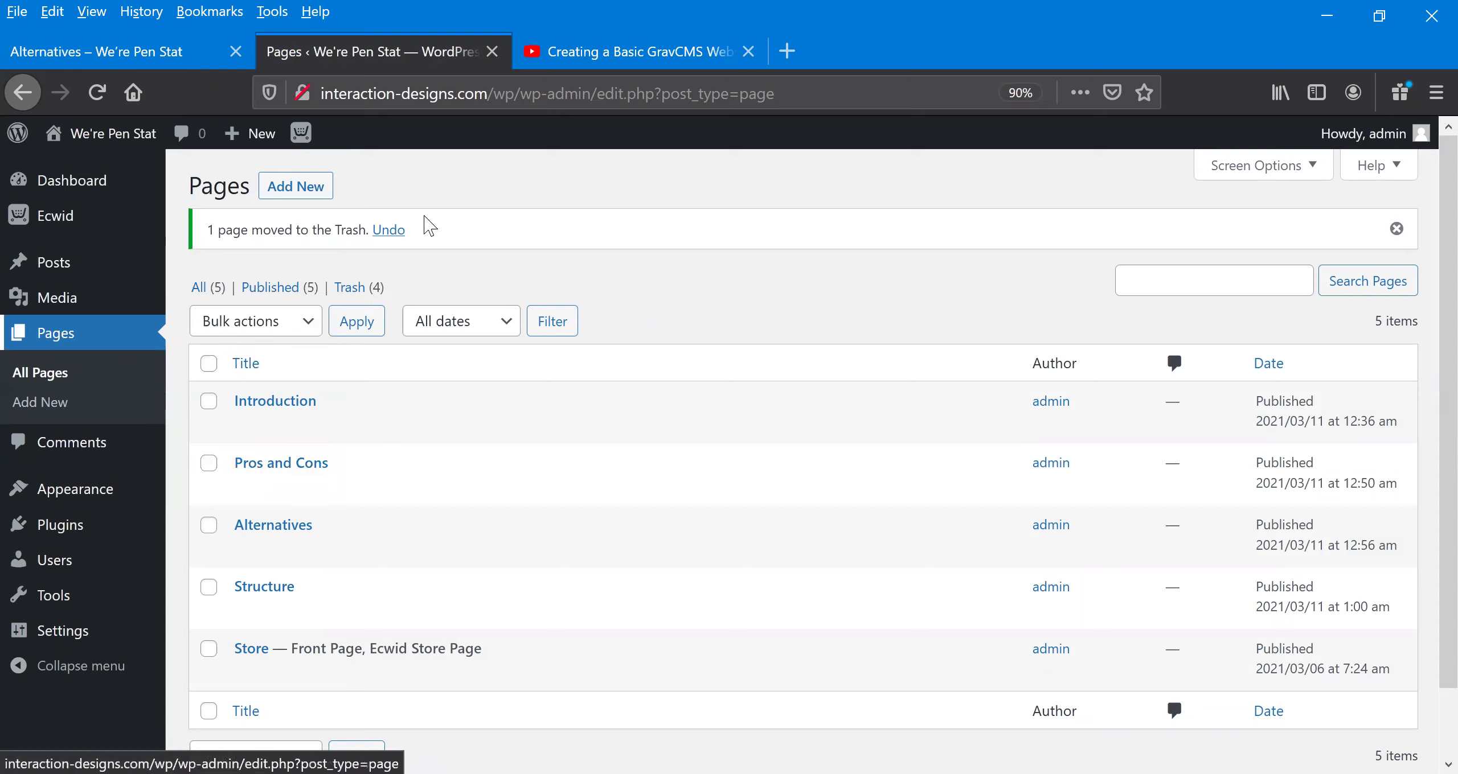
{"action": "left_click", "coordinate": [132, 56]}
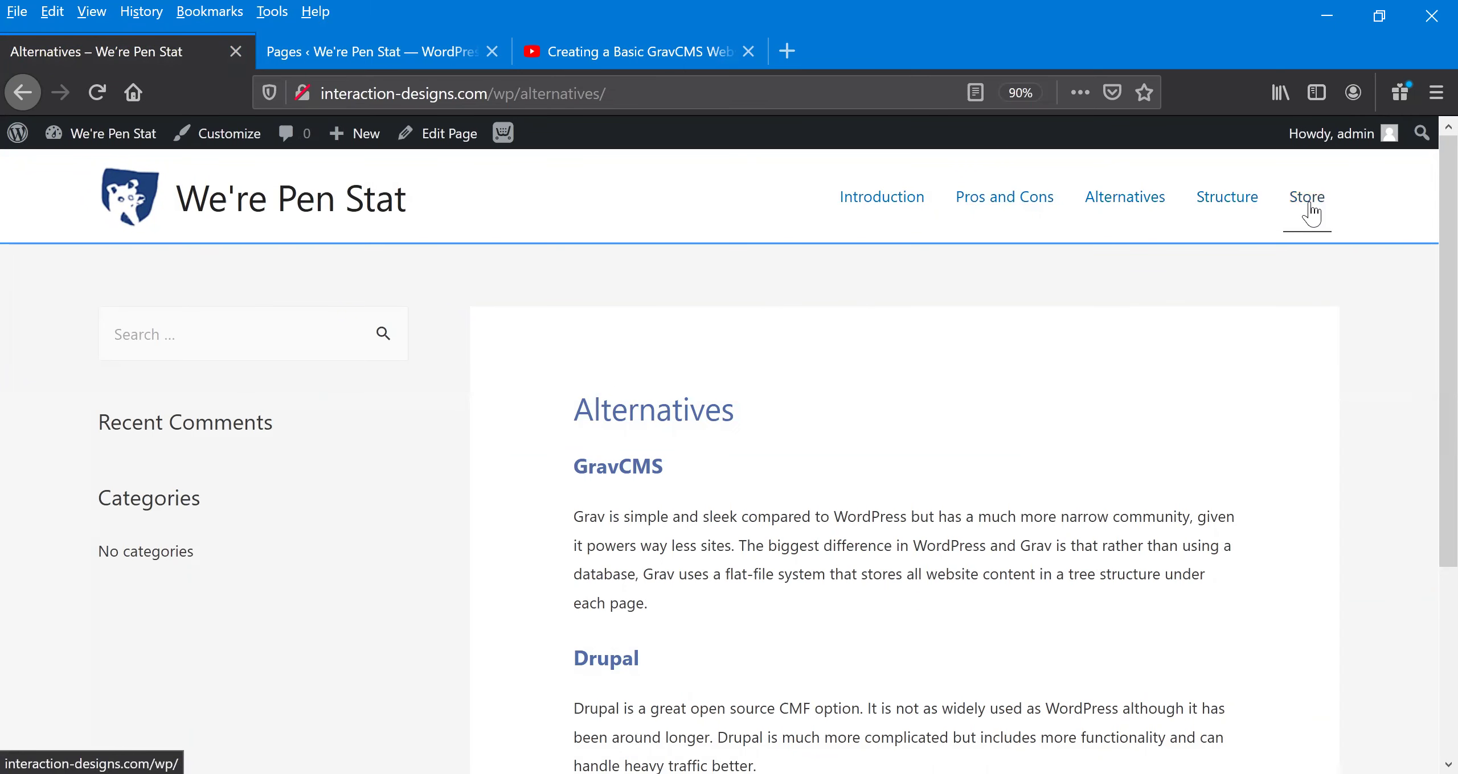
{"action": "left_click", "coordinate": [378, 59]}
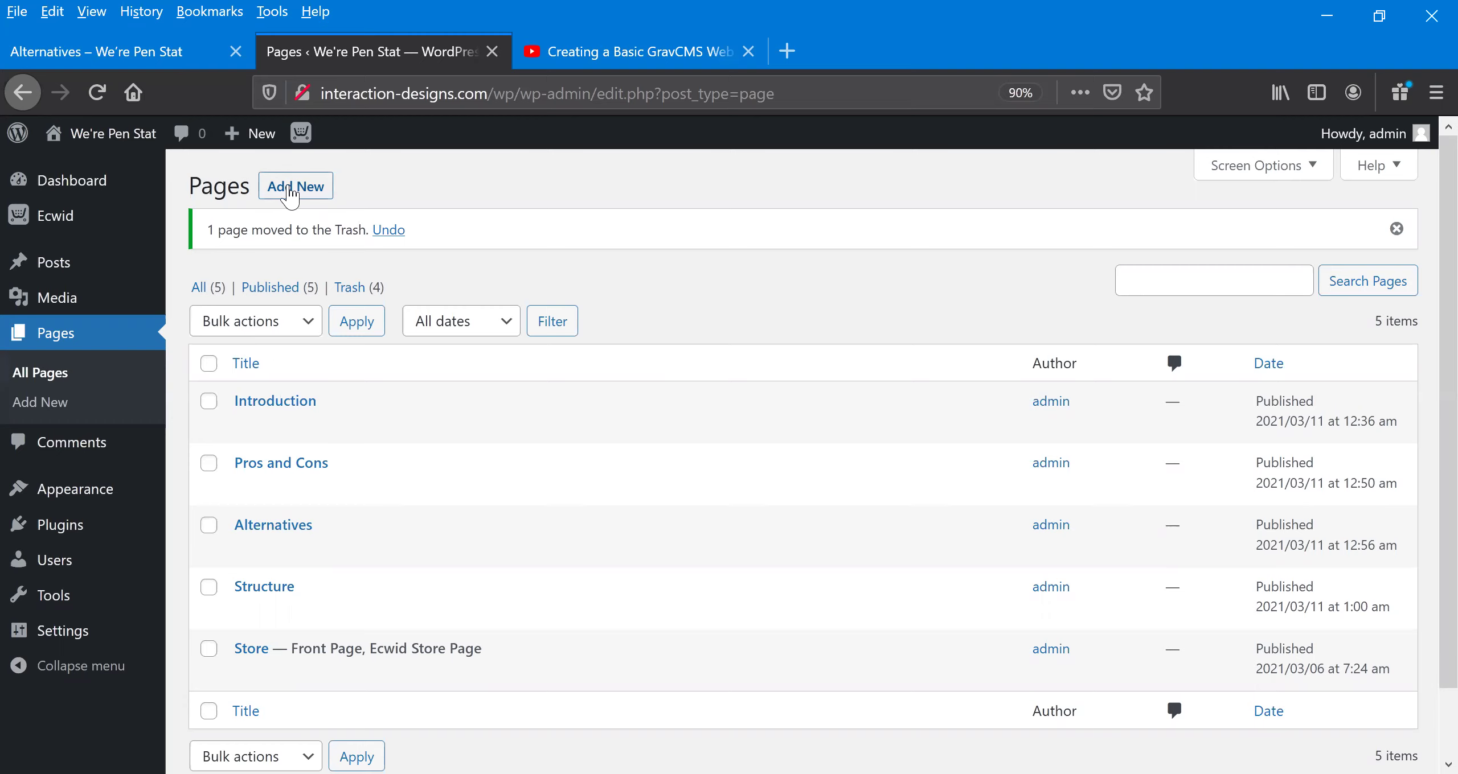
{"action": "left_click", "coordinate": [95, 189]}
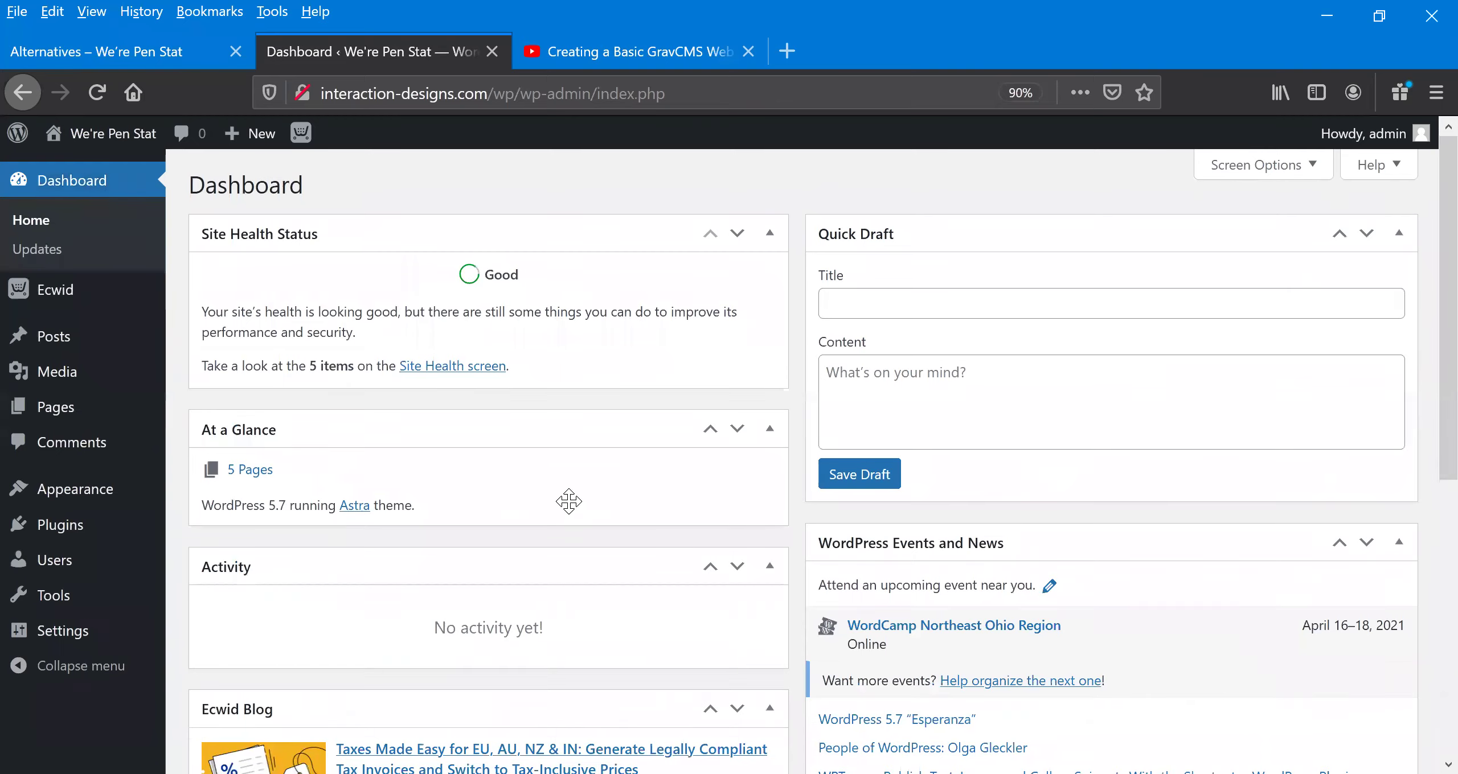
{"action": "left_click", "coordinate": [50, 341]}
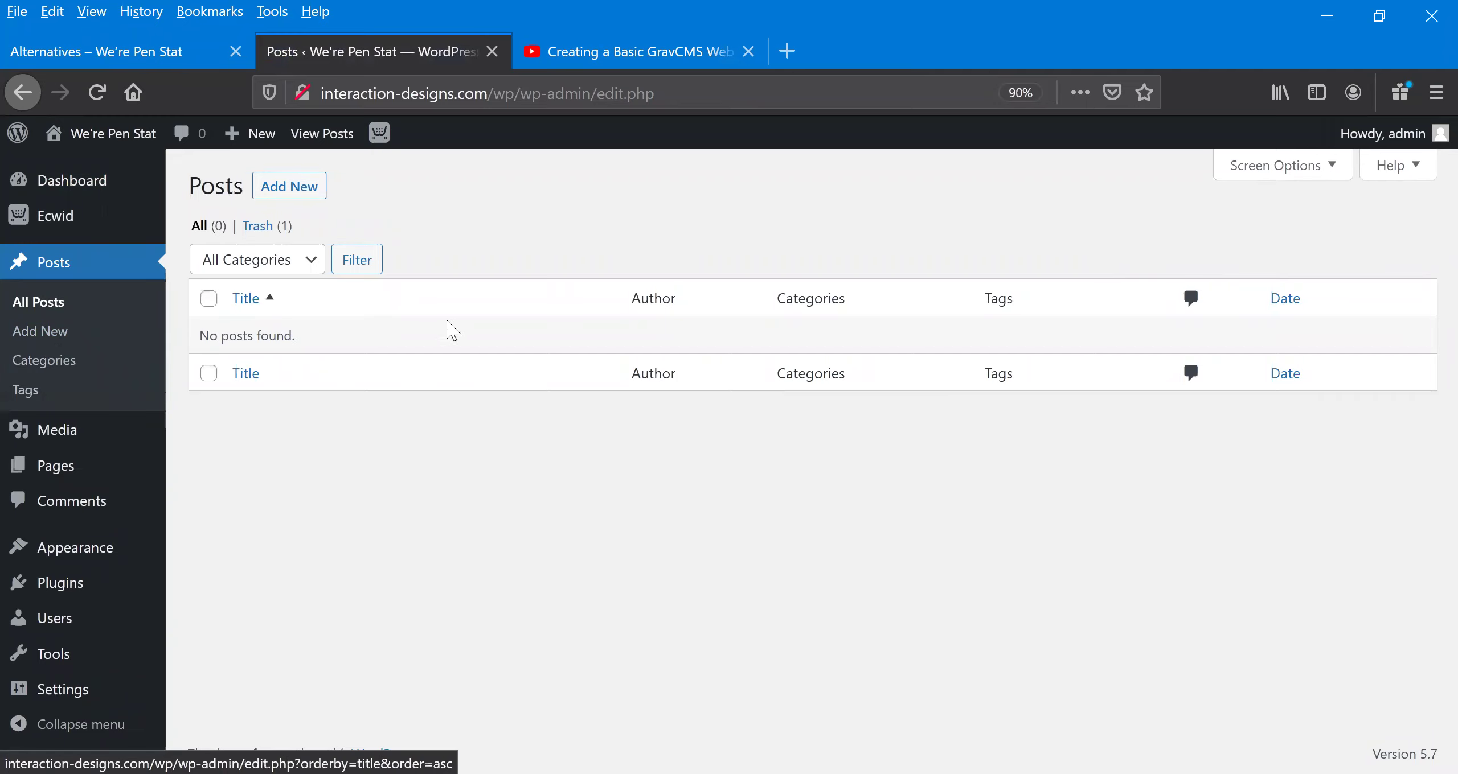
{"action": "left_click", "coordinate": [67, 436]}
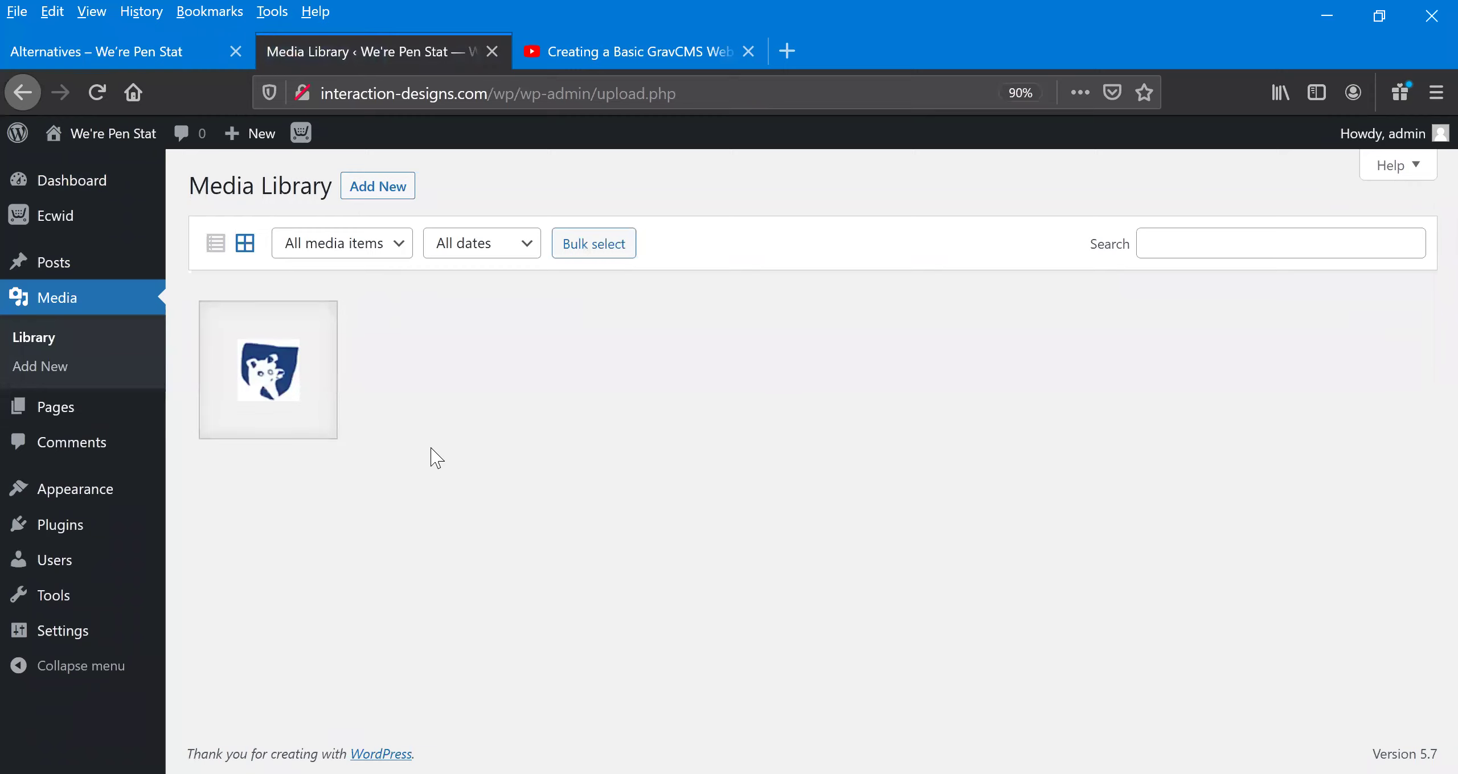
{"action": "left_click", "coordinate": [81, 414]}
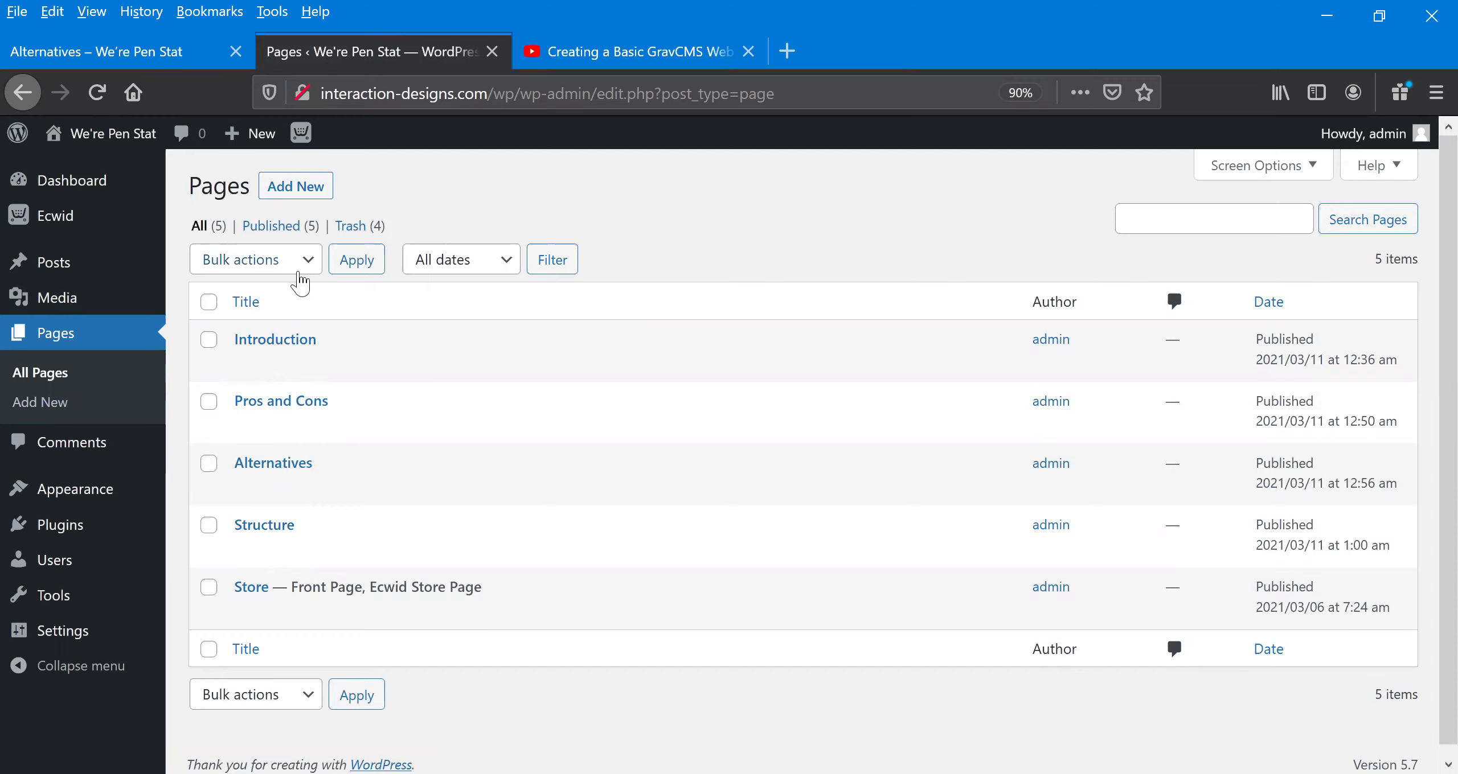
Create a new page and set its Page Attributes order to 4
{"action": "left_click", "coordinate": [308, 202]}
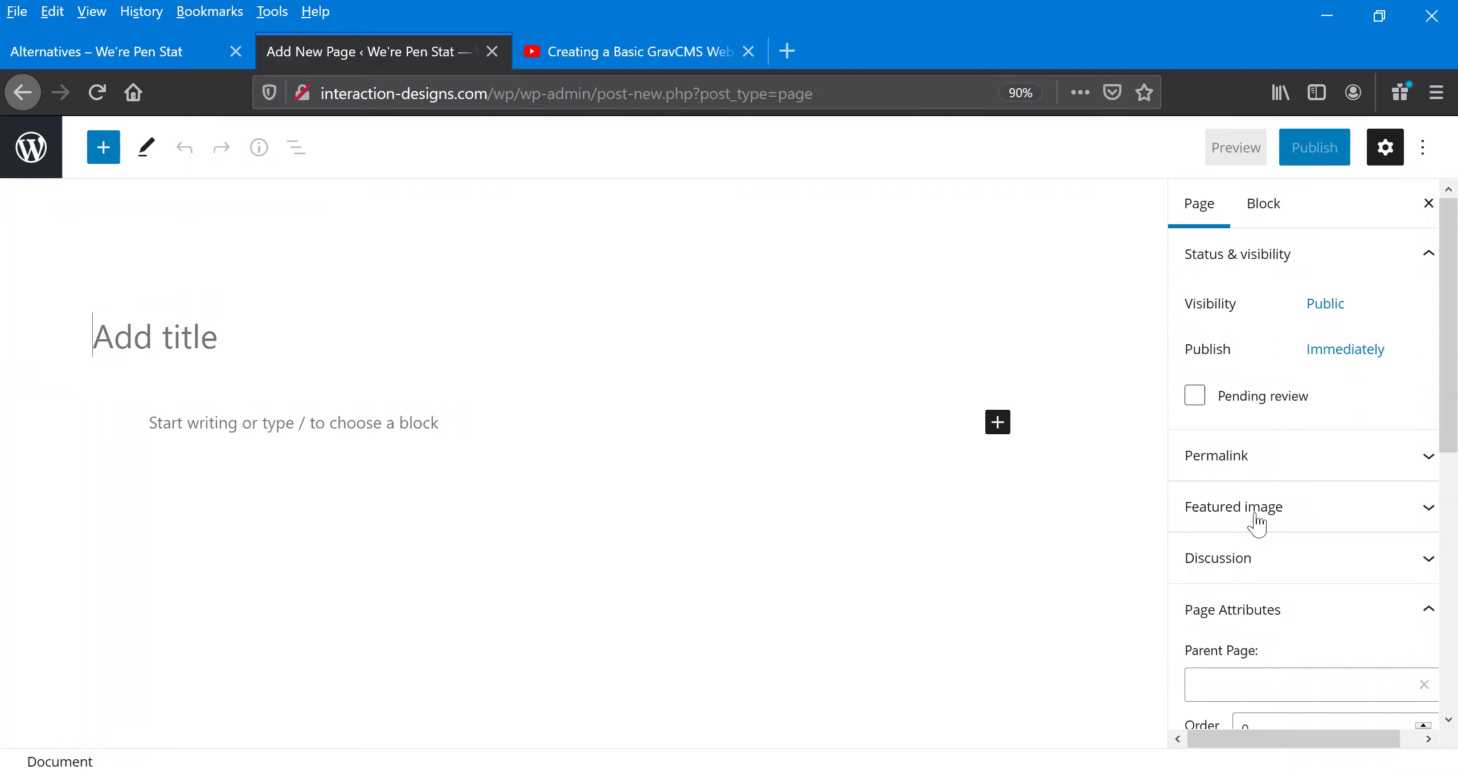
{"action": "scroll", "coordinate": [1256, 523], "scroll_direction": "down", "scroll_amount": 2}
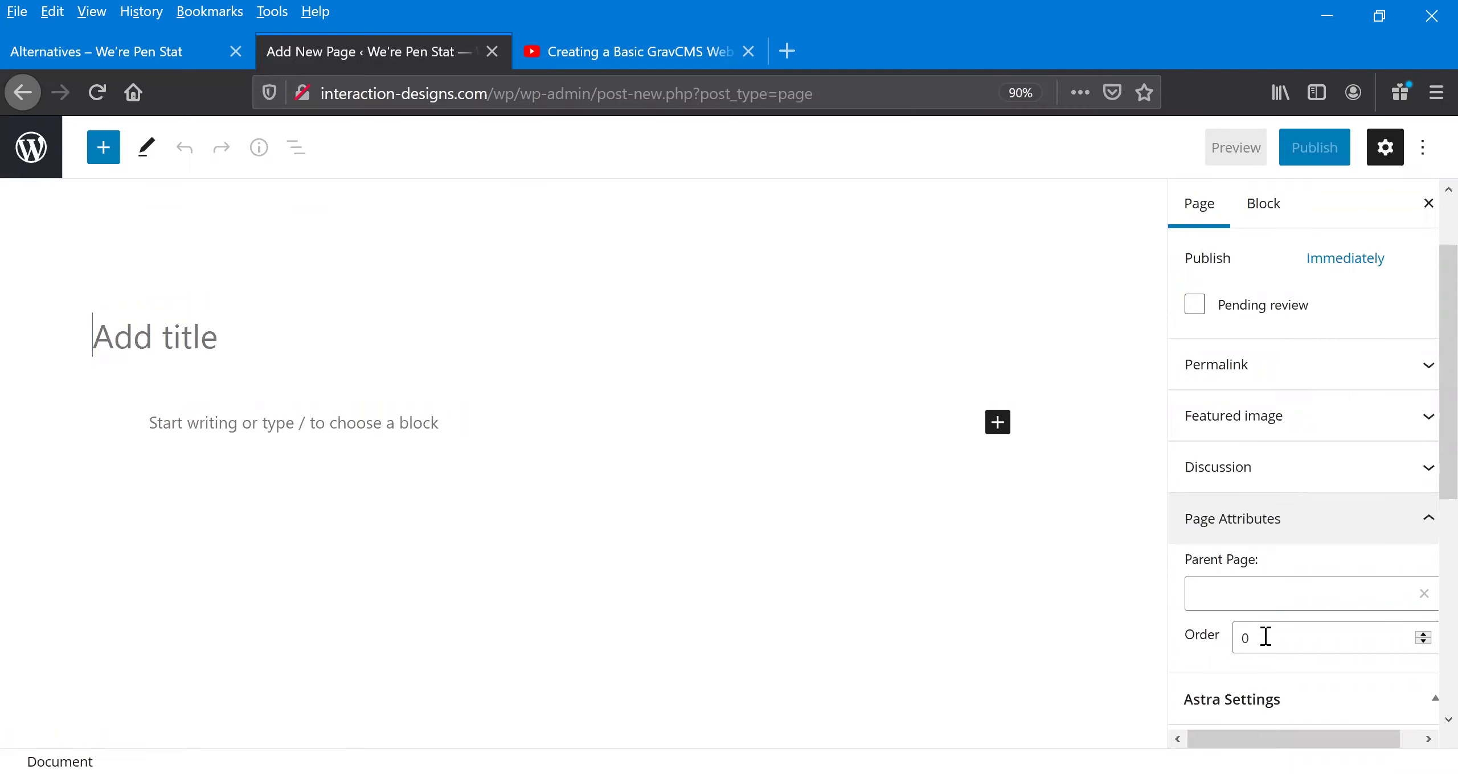
{"action": "left_click", "coordinate": [1265, 637]}
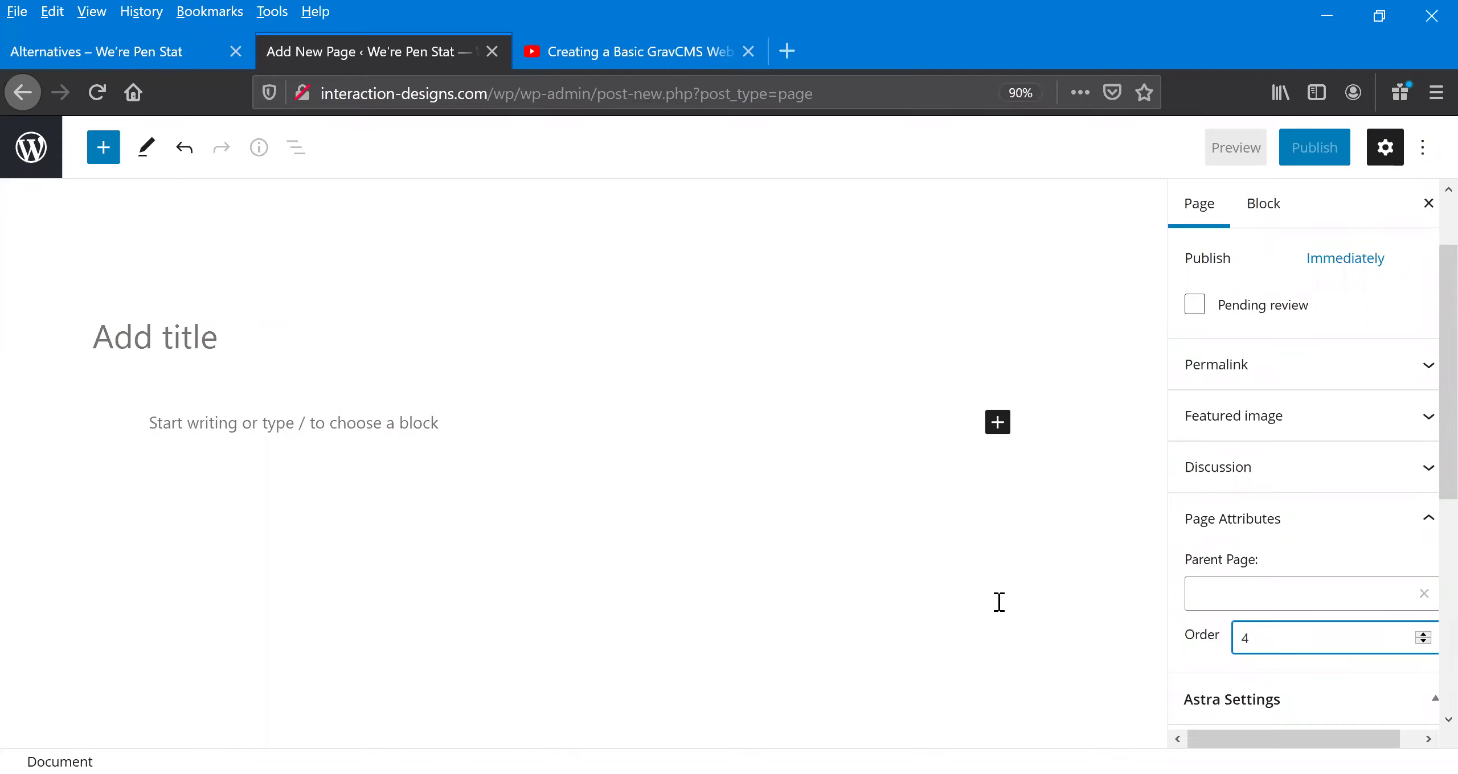
{"action": "left_click", "coordinate": [212, 356]}
Title the new page 'Video' and leave the paragraph block below it empty
{"action": "left_click", "coordinate": [212, 357]}
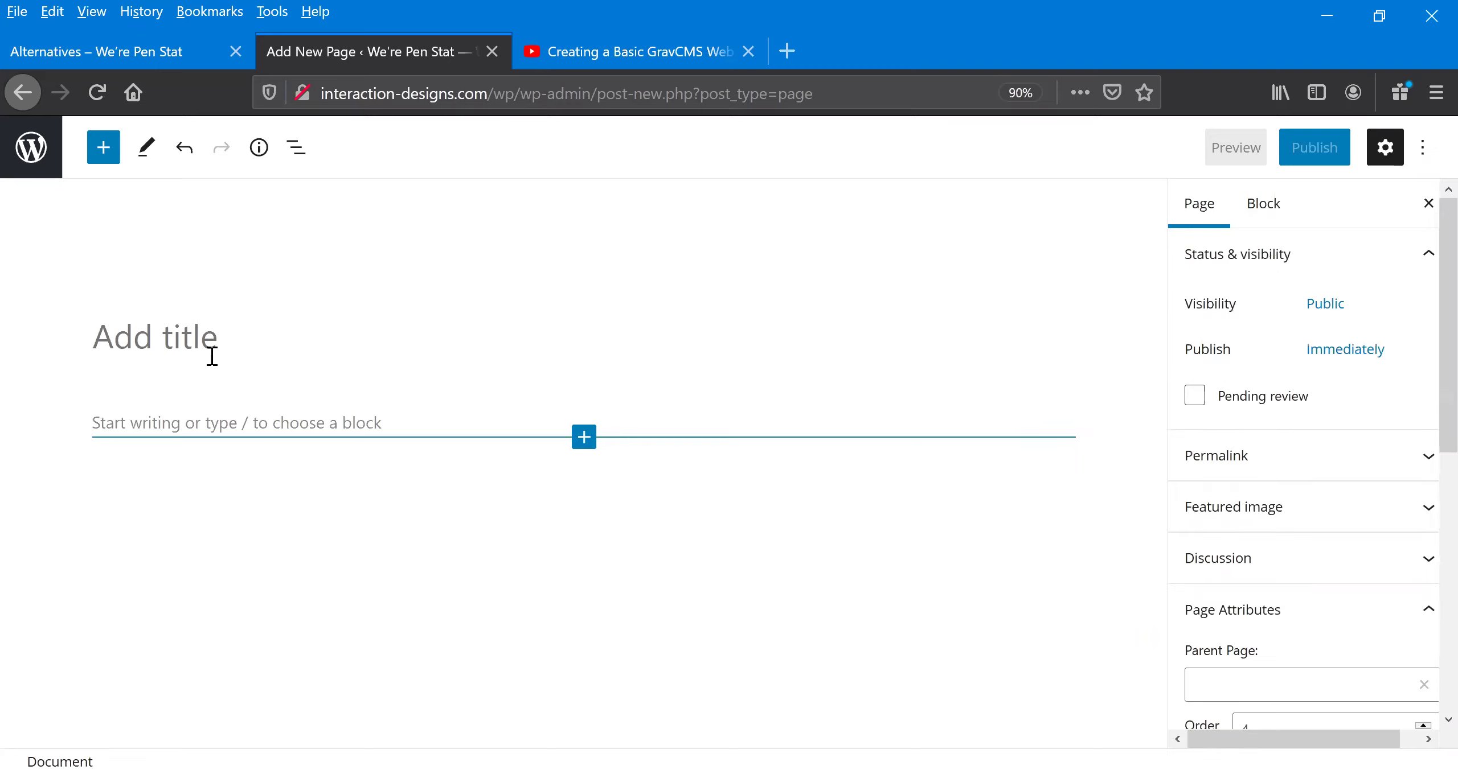
{"action": "type", "text": "Video"}
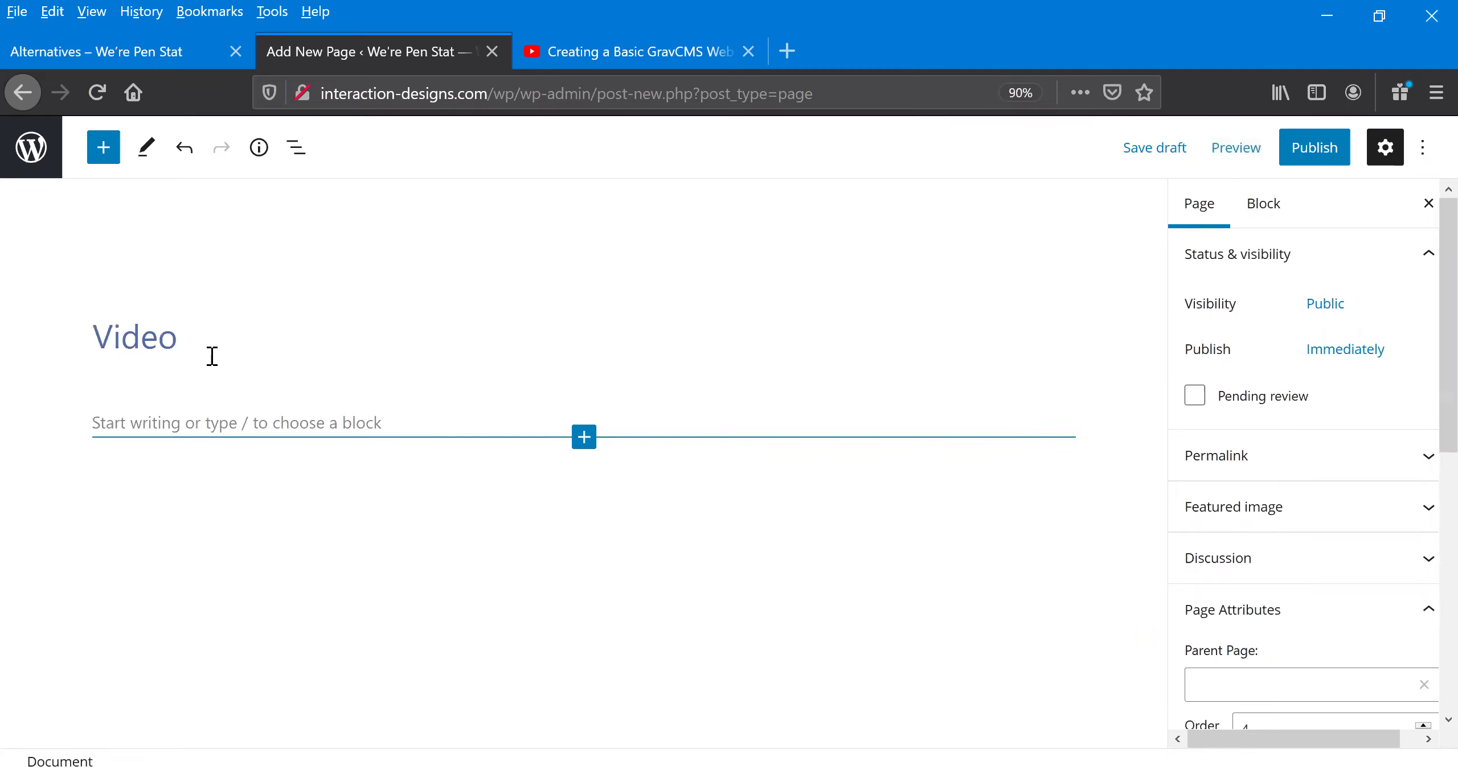
{"action": "left_click", "coordinate": [274, 439]}
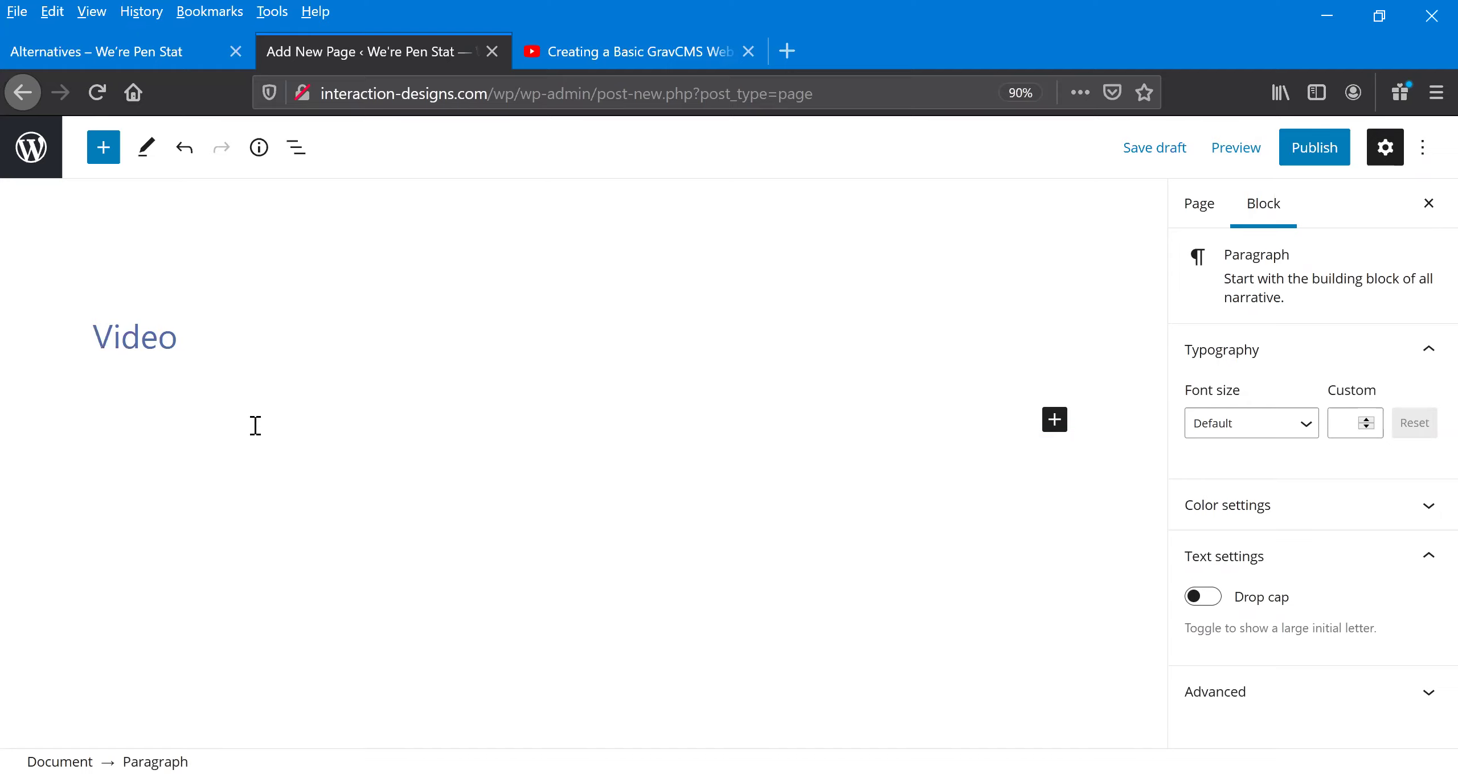
{"action": "type", "text": "knfdsfjnoskacsa"}
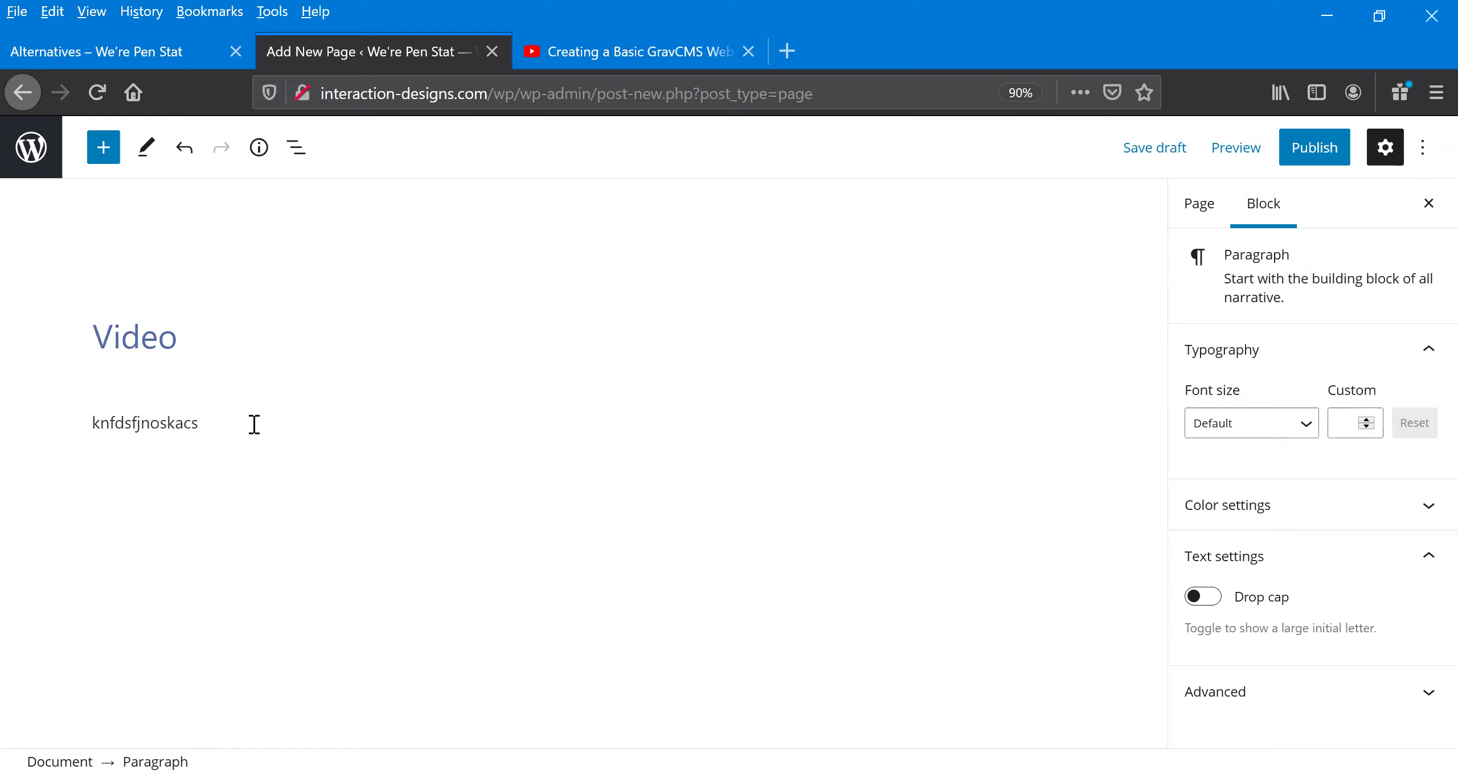
{"action": "key", "text": "BackSpace"}
{"action": "key", "text": "BackSpace"}
{"action": "key", "text": "BackSpace"}
{"action": "key", "text": "BackSpace"}
{"action": "key", "text": "BackSpace"}
{"action": "key", "text": "BackSpace"}
{"action": "key", "text": "BackSpace"}
{"action": "key", "text": "BackSpace"}
{"action": "key", "text": "BackSpace"}
{"action": "key", "text": "BackSpace"}
{"action": "key", "text": "BackSpace"}
{"action": "key", "text": "BackSpace"}
{"action": "key", "text": "BackSpace"}
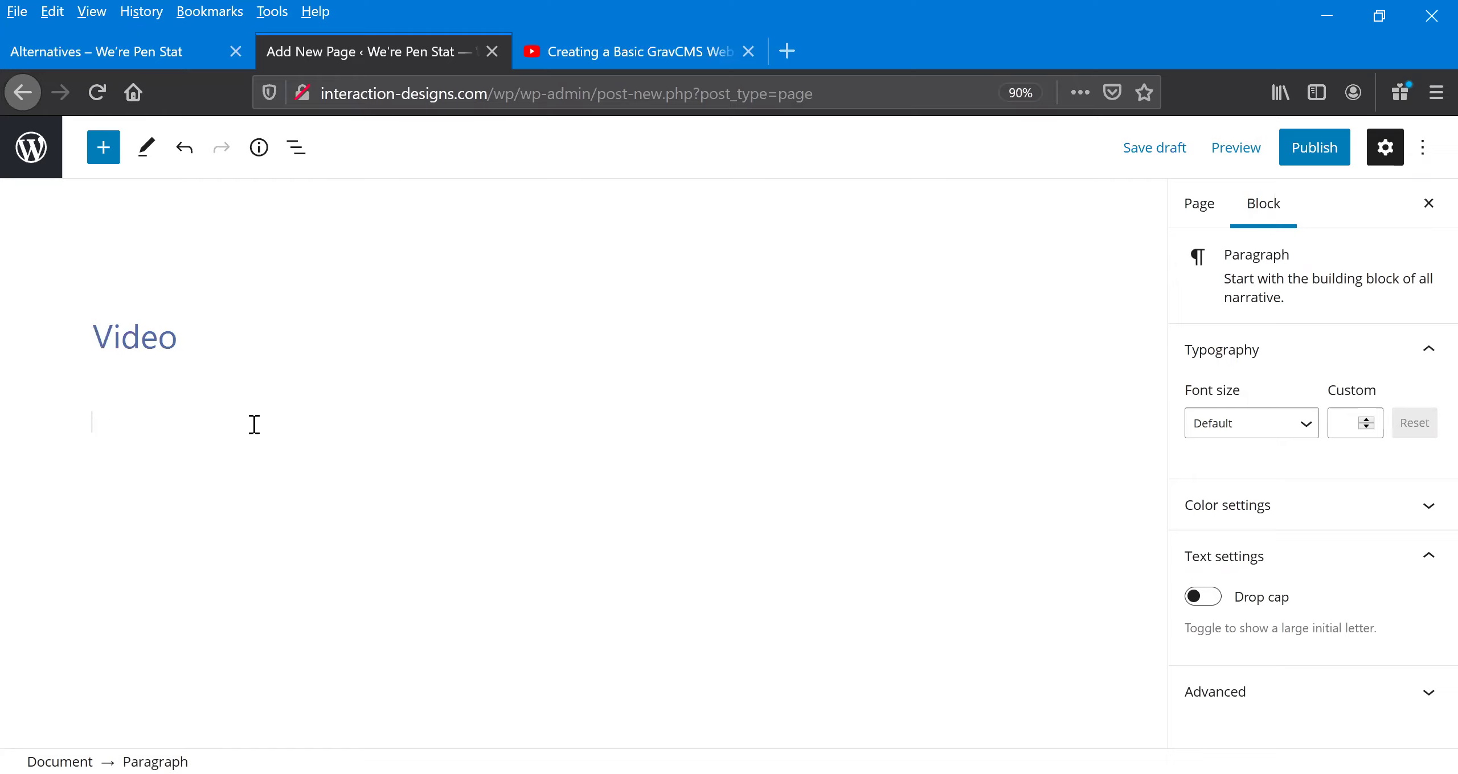
Open the full block library and scroll through its Ecwid store and text blocks
{"action": "left_click", "coordinate": [1052, 428]}
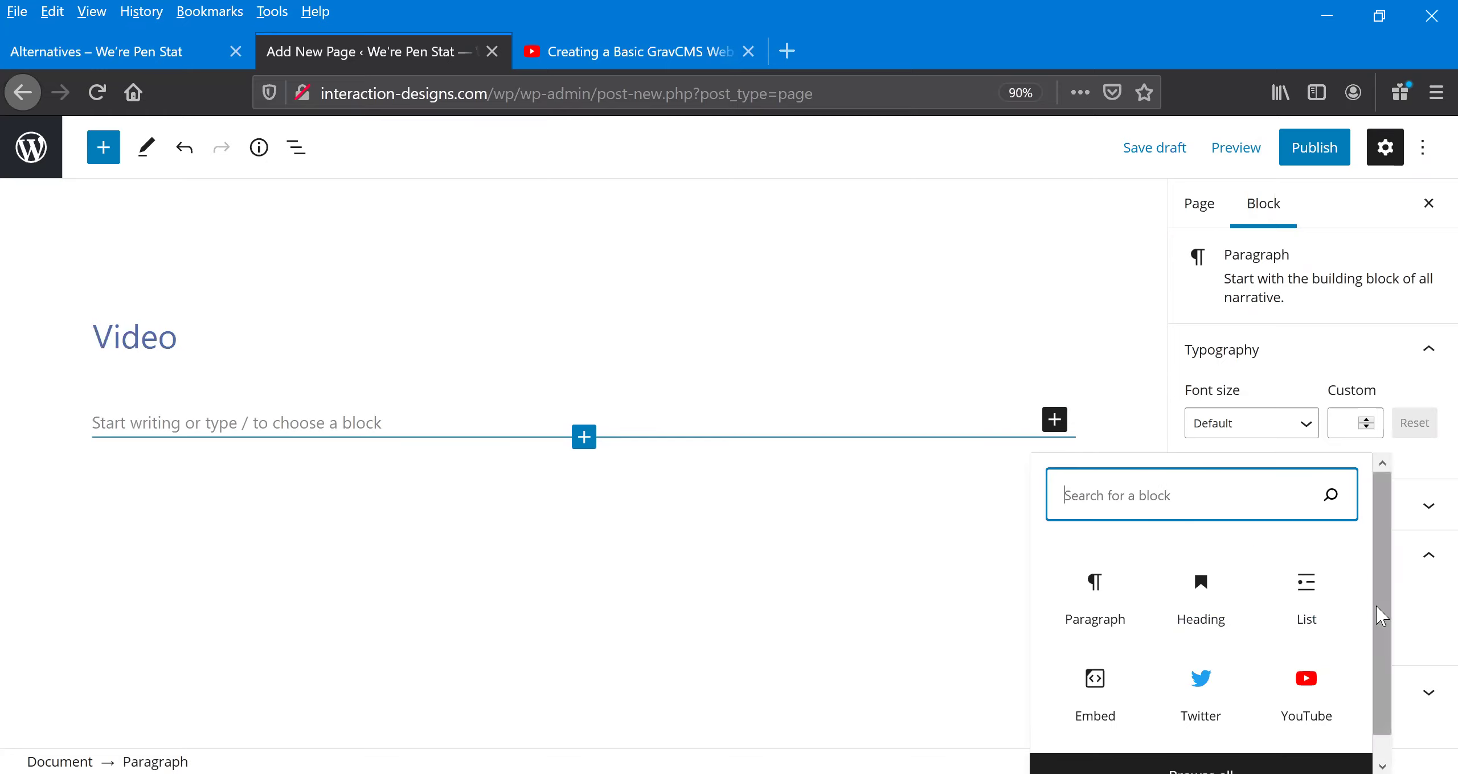
{"action": "left_click_drag", "start_coordinate": [1376, 606], "coordinate": [1376, 633]}
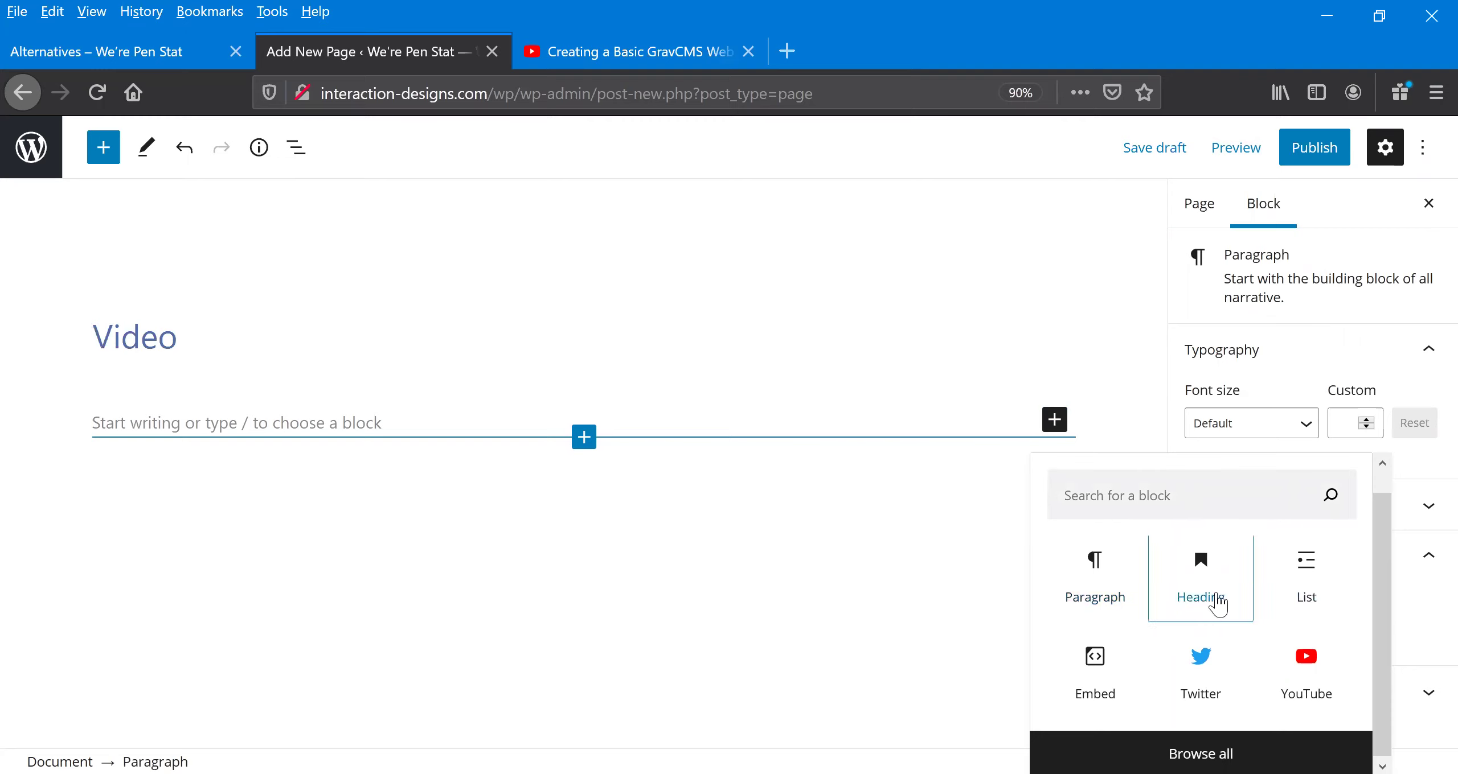
{"action": "left_click", "coordinate": [1199, 752]}
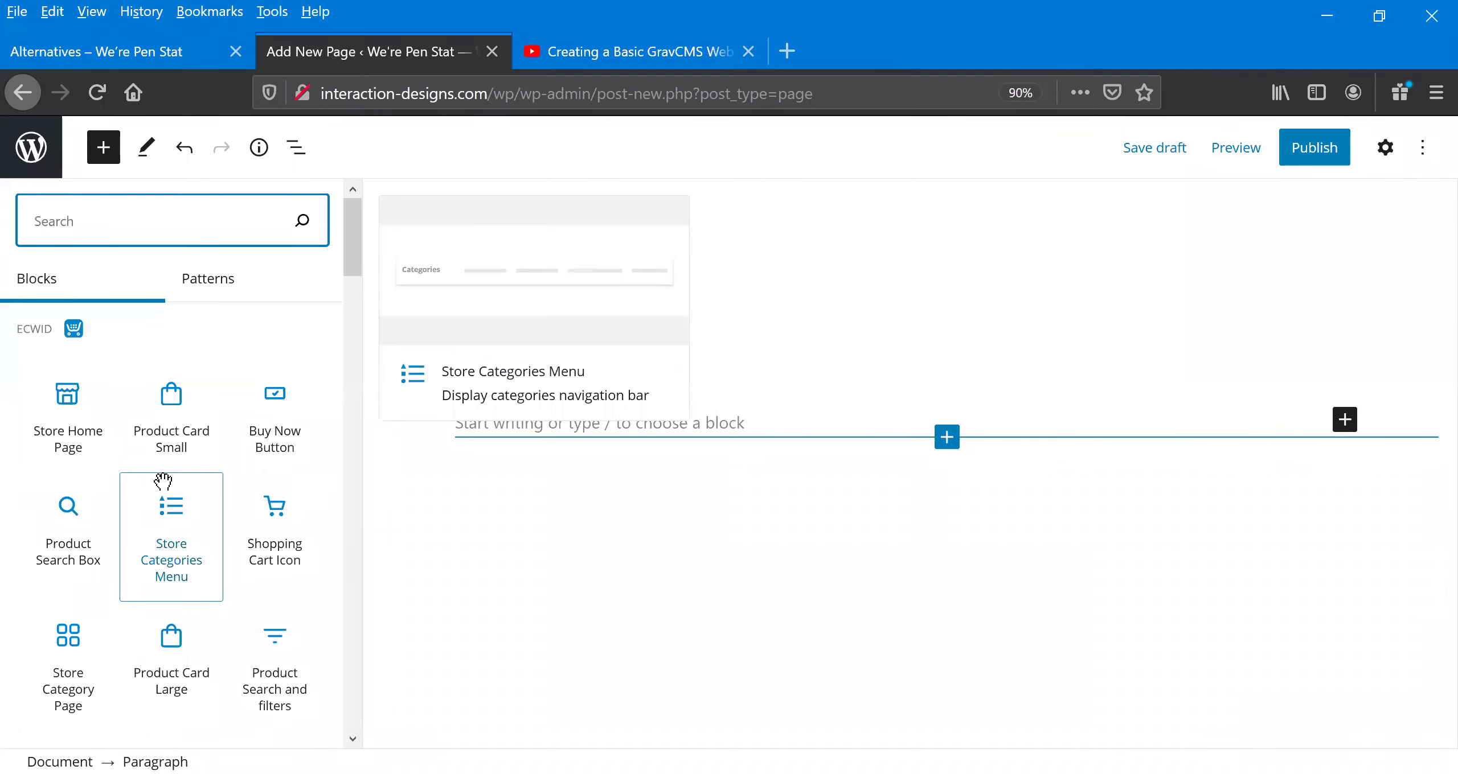
{"action": "scroll", "coordinate": [164, 481], "scroll_direction": "down", "scroll_amount": 5}
{"action": "scroll", "coordinate": [163, 481], "scroll_direction": "up", "scroll_amount": 5}
{"action": "scroll", "coordinate": [88, 634], "scroll_direction": "down", "scroll_amount": 1}
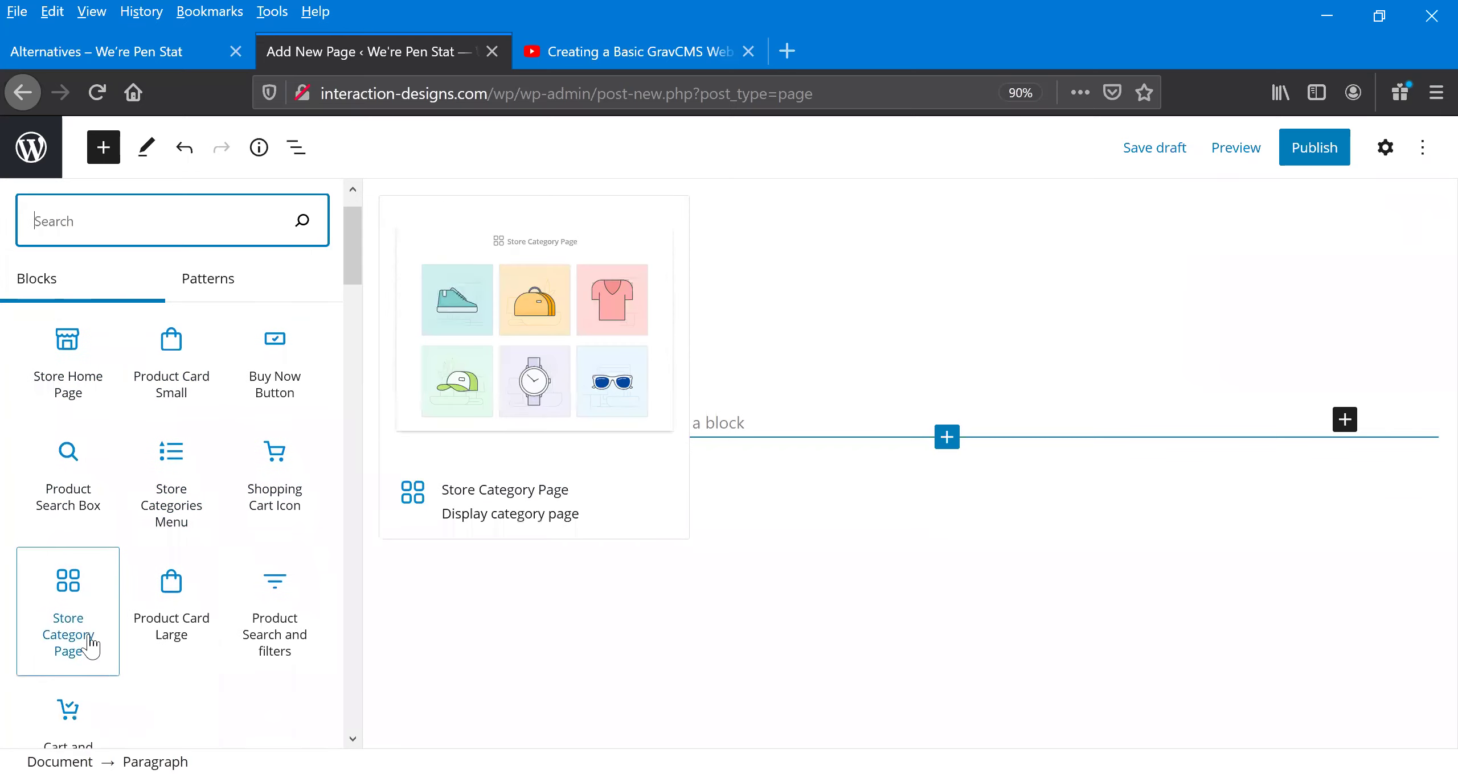
{"action": "scroll", "coordinate": [89, 644], "scroll_direction": "down", "scroll_amount": 10}
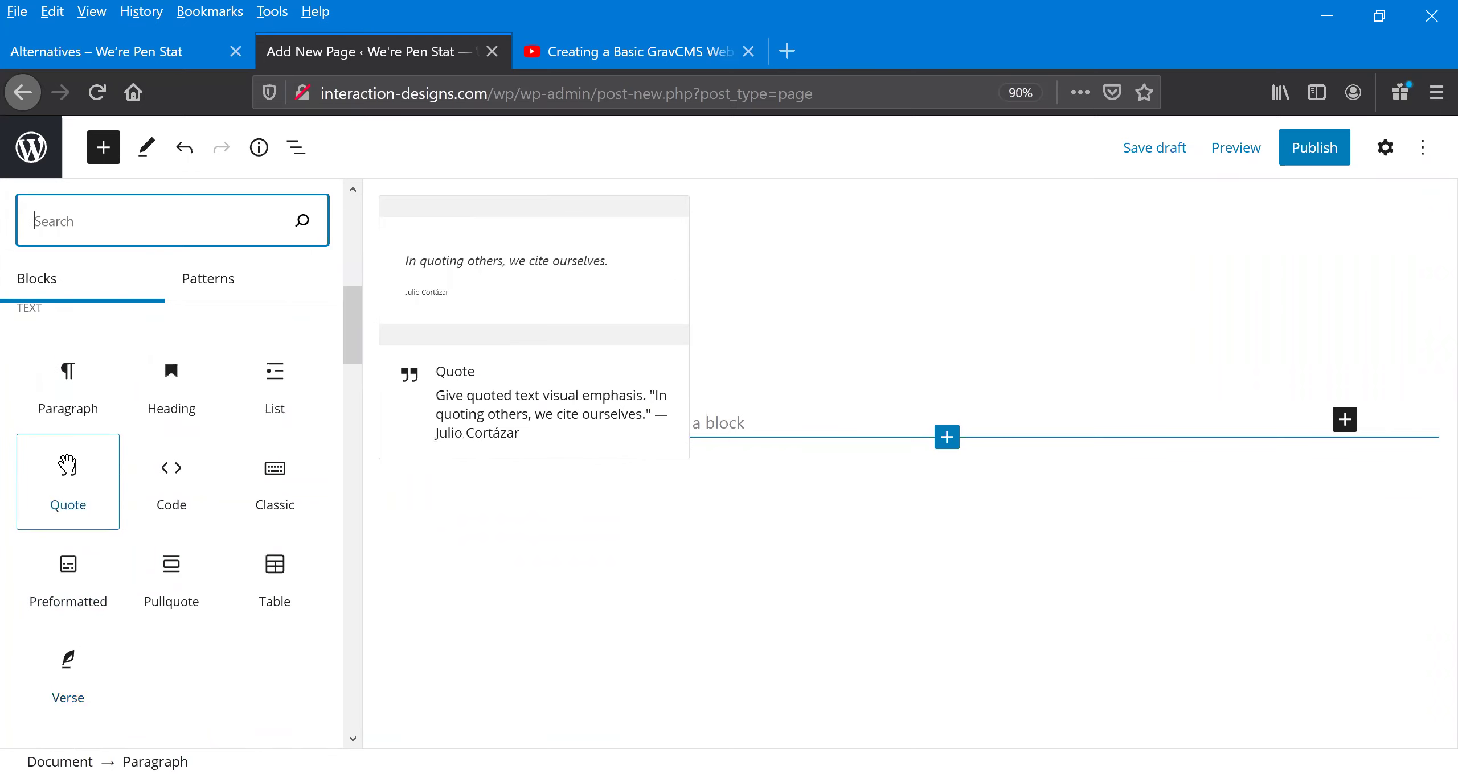
Add a heading block under the Video title, then remove it with Remove block
{"action": "left_click", "coordinate": [190, 424]}
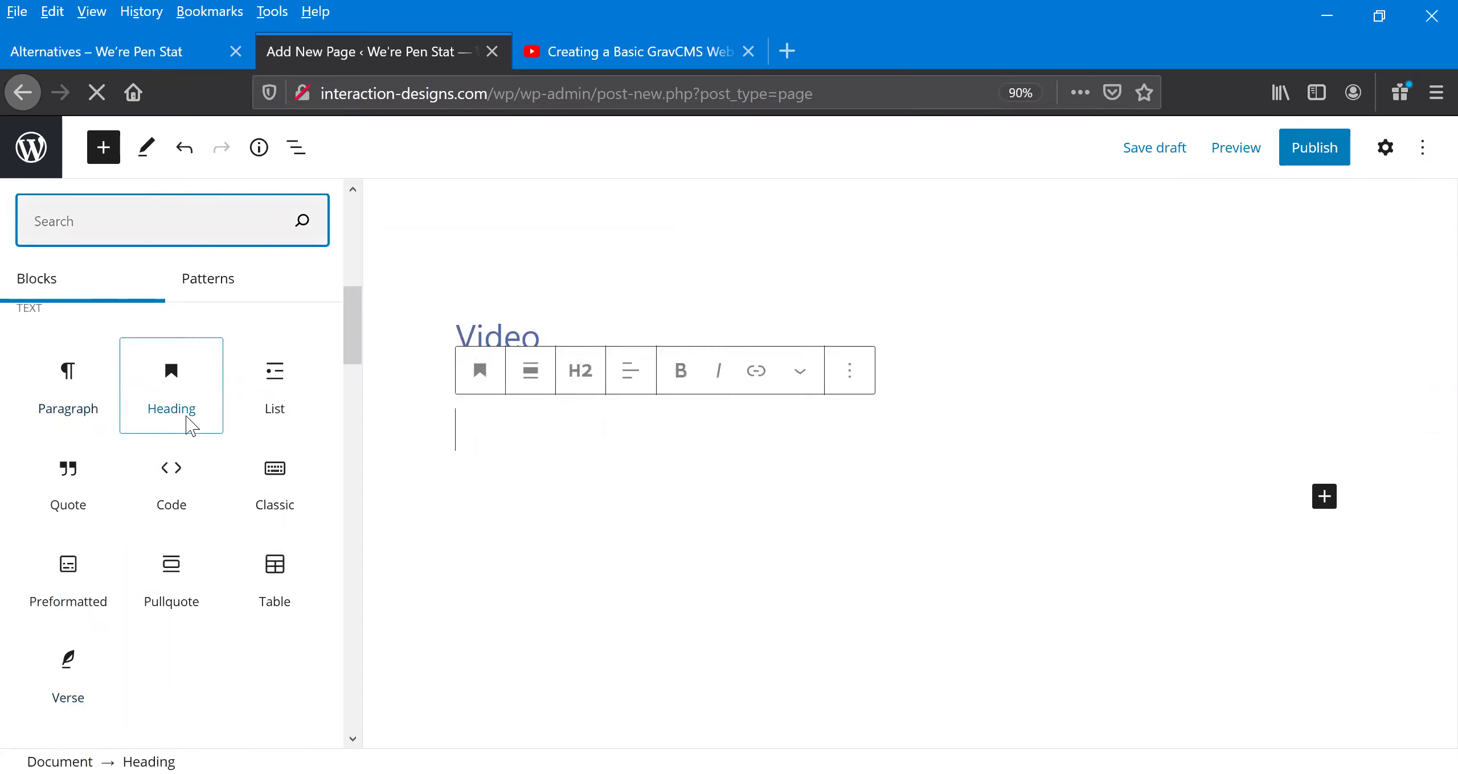
{"action": "left_click", "coordinate": [313, 373]}
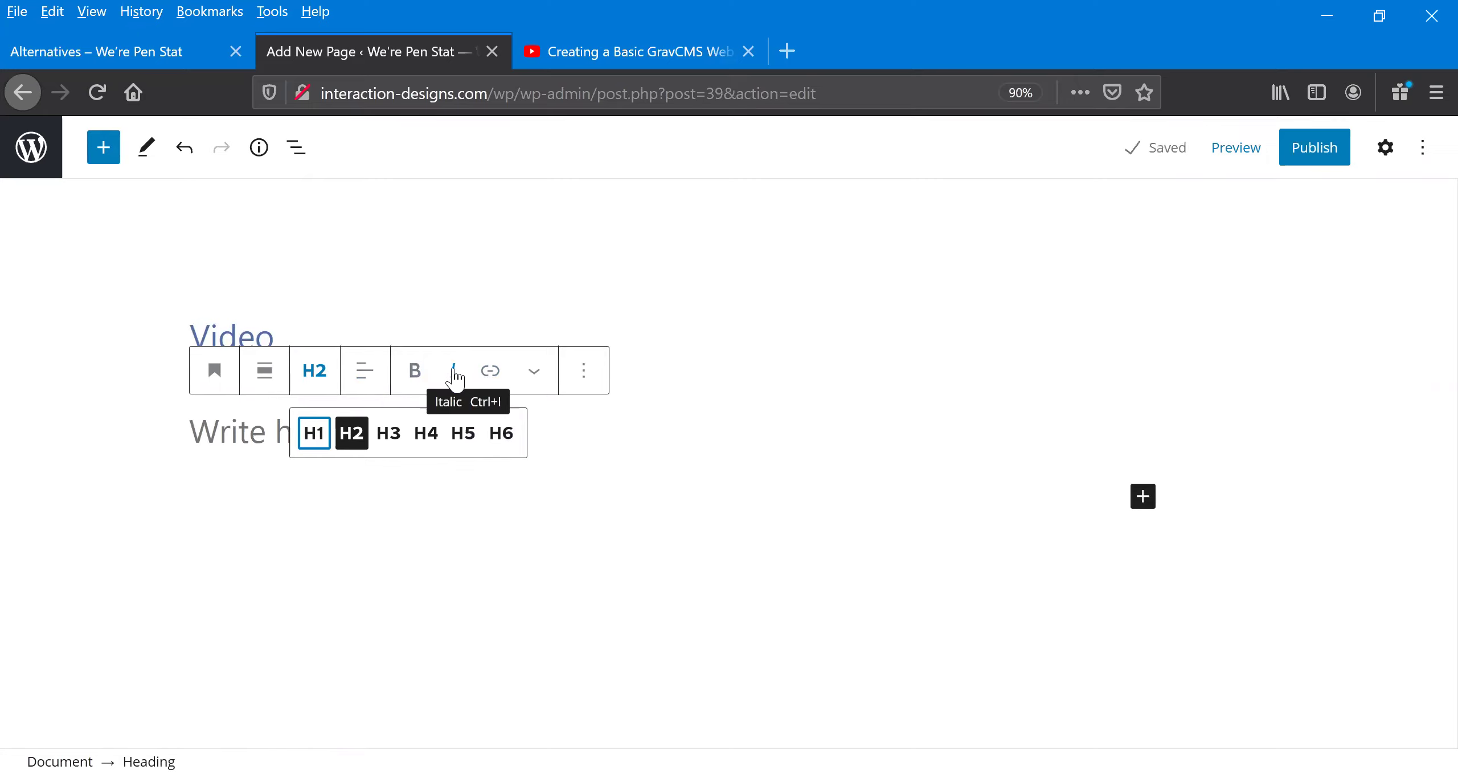
{"action": "left_click", "coordinate": [1143, 496]}
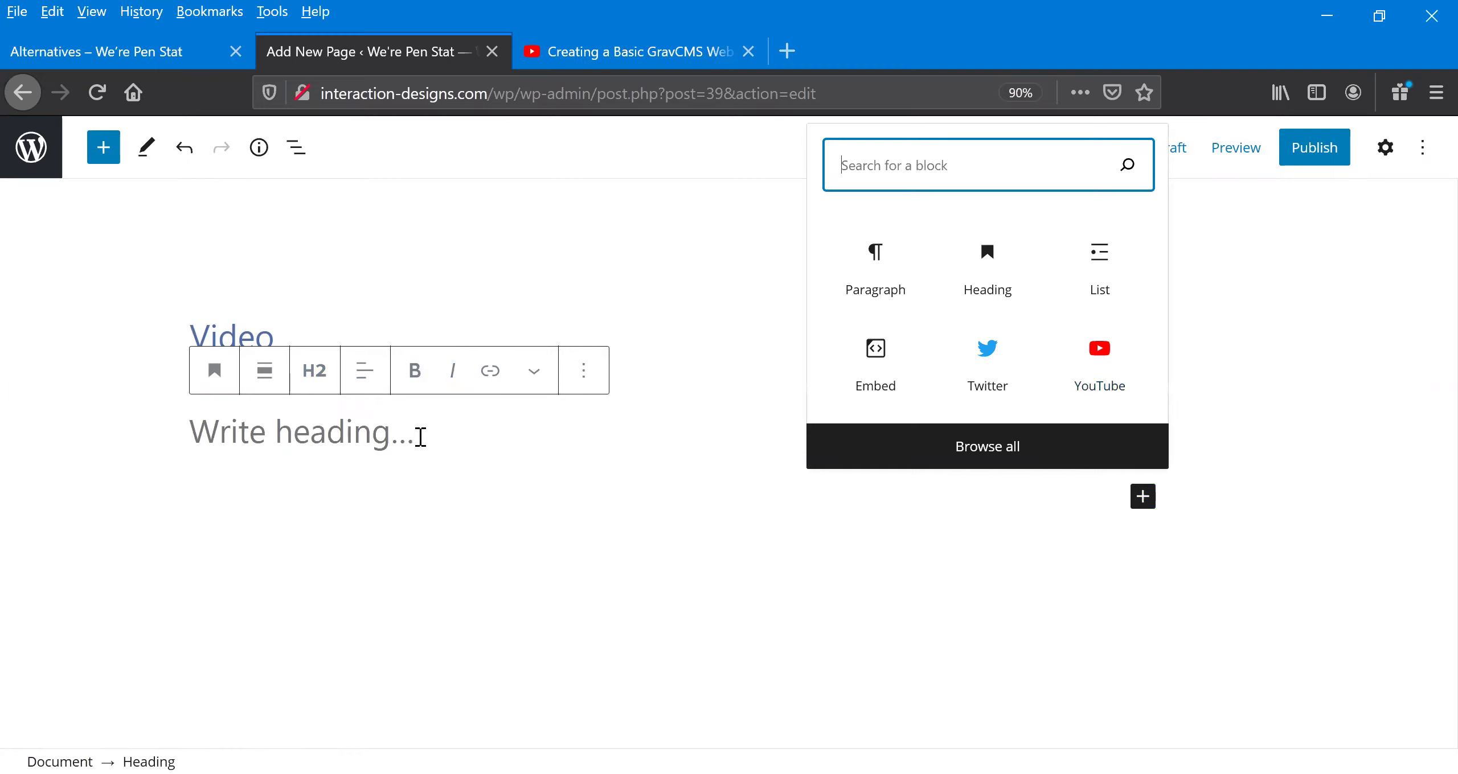
{"action": "left_click", "coordinate": [583, 376]}
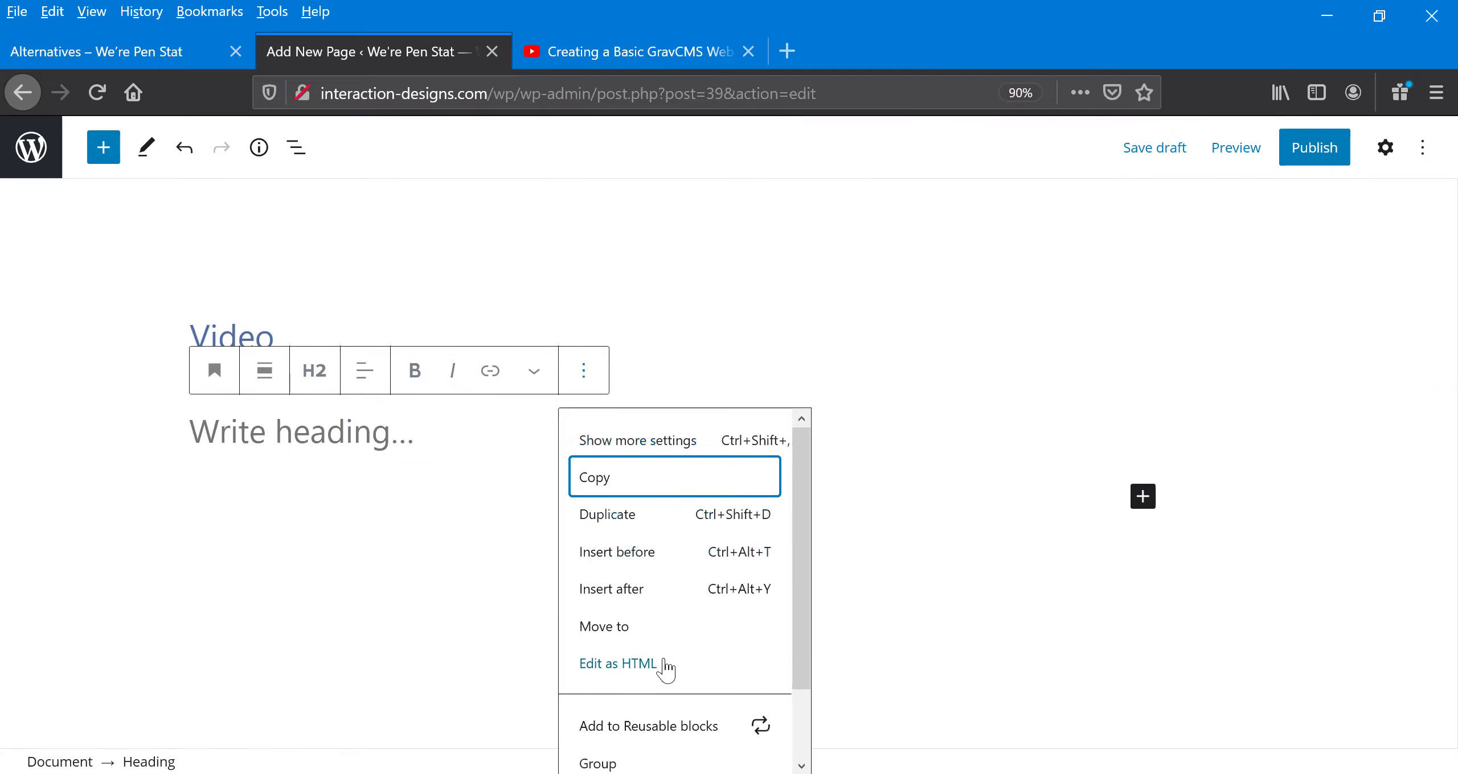
{"action": "left_click", "coordinate": [789, 699]}
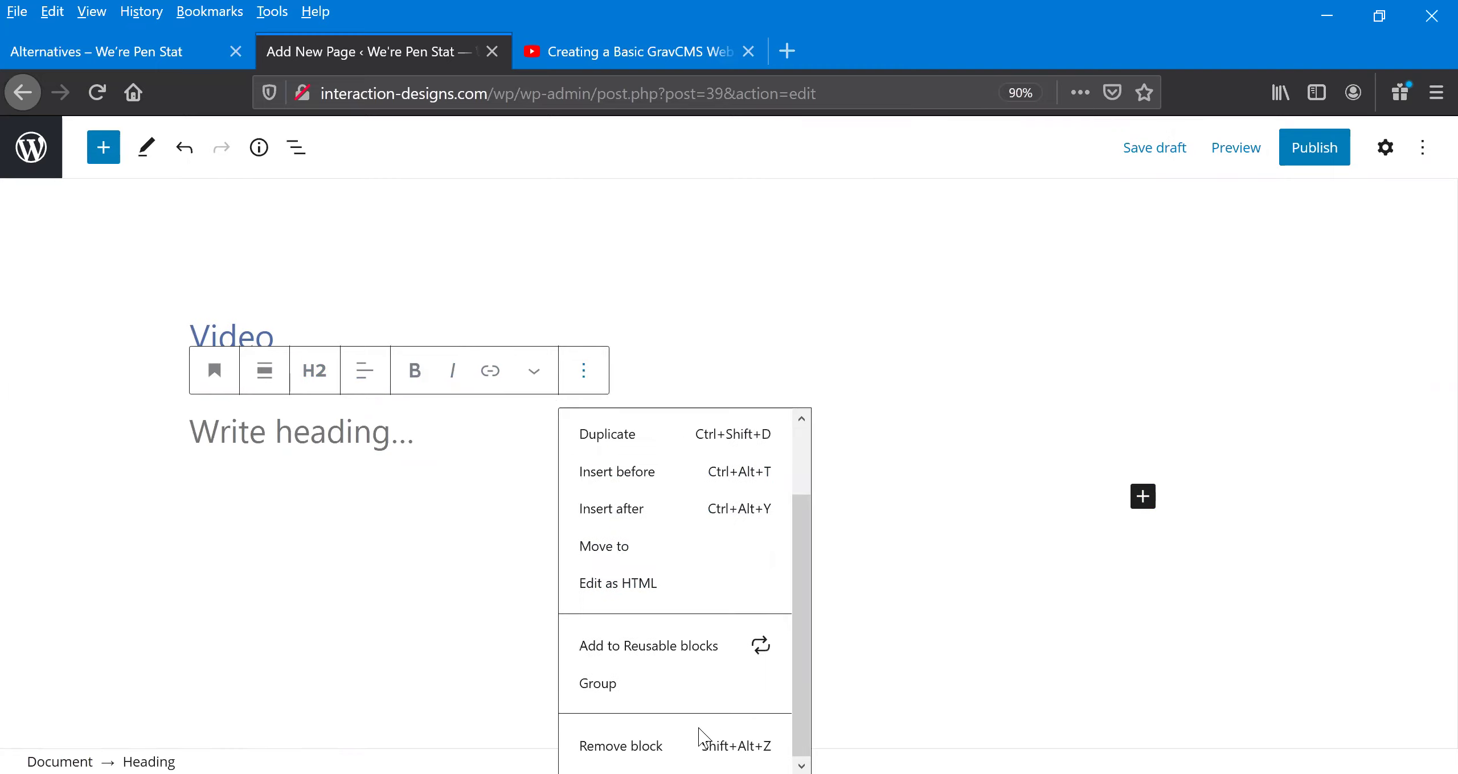
{"action": "left_click", "coordinate": [642, 745]}
{"action": "left_click", "coordinate": [1247, 422]}
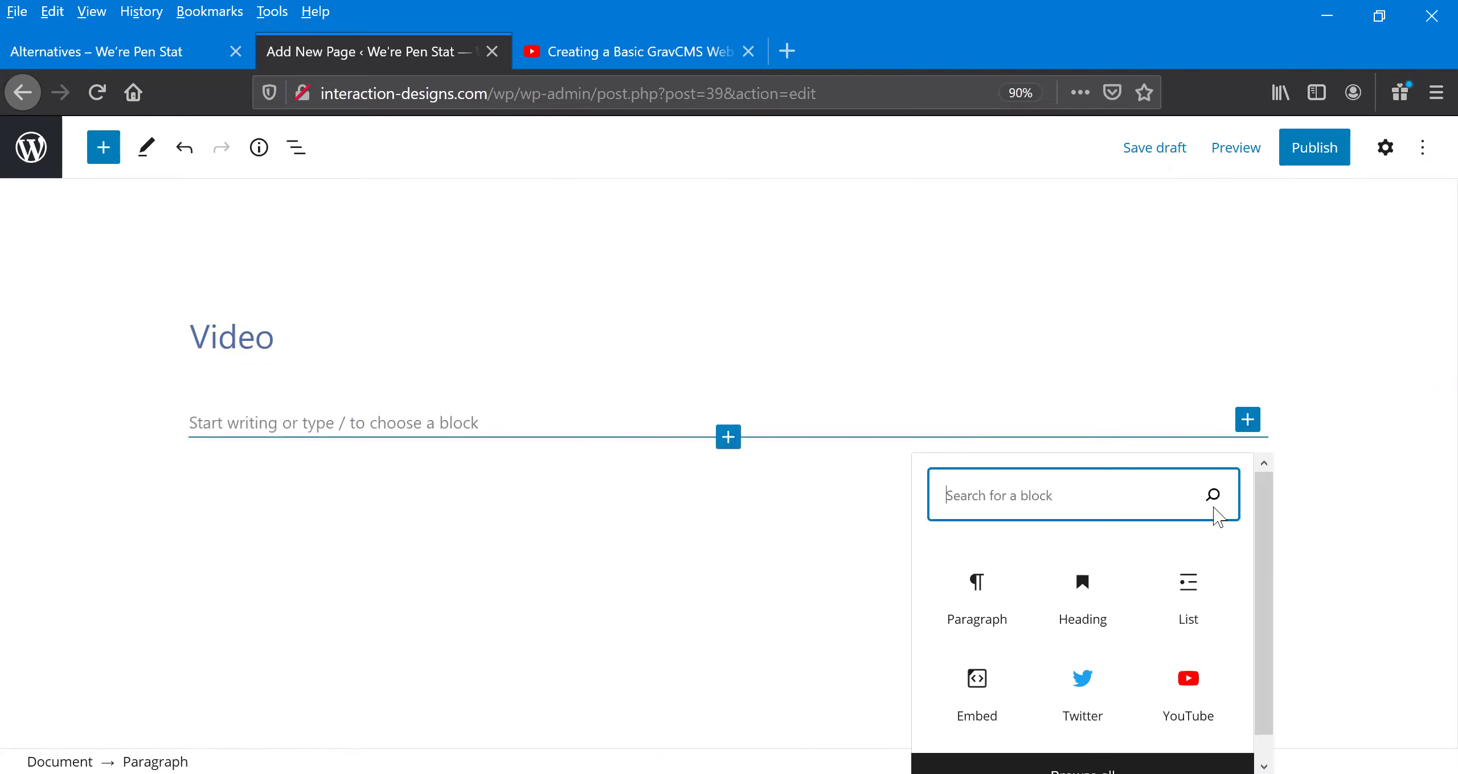
Insert a YouTube embed block and switch to the GravCMS video's browser tab
{"action": "left_click", "coordinate": [1211, 701]}
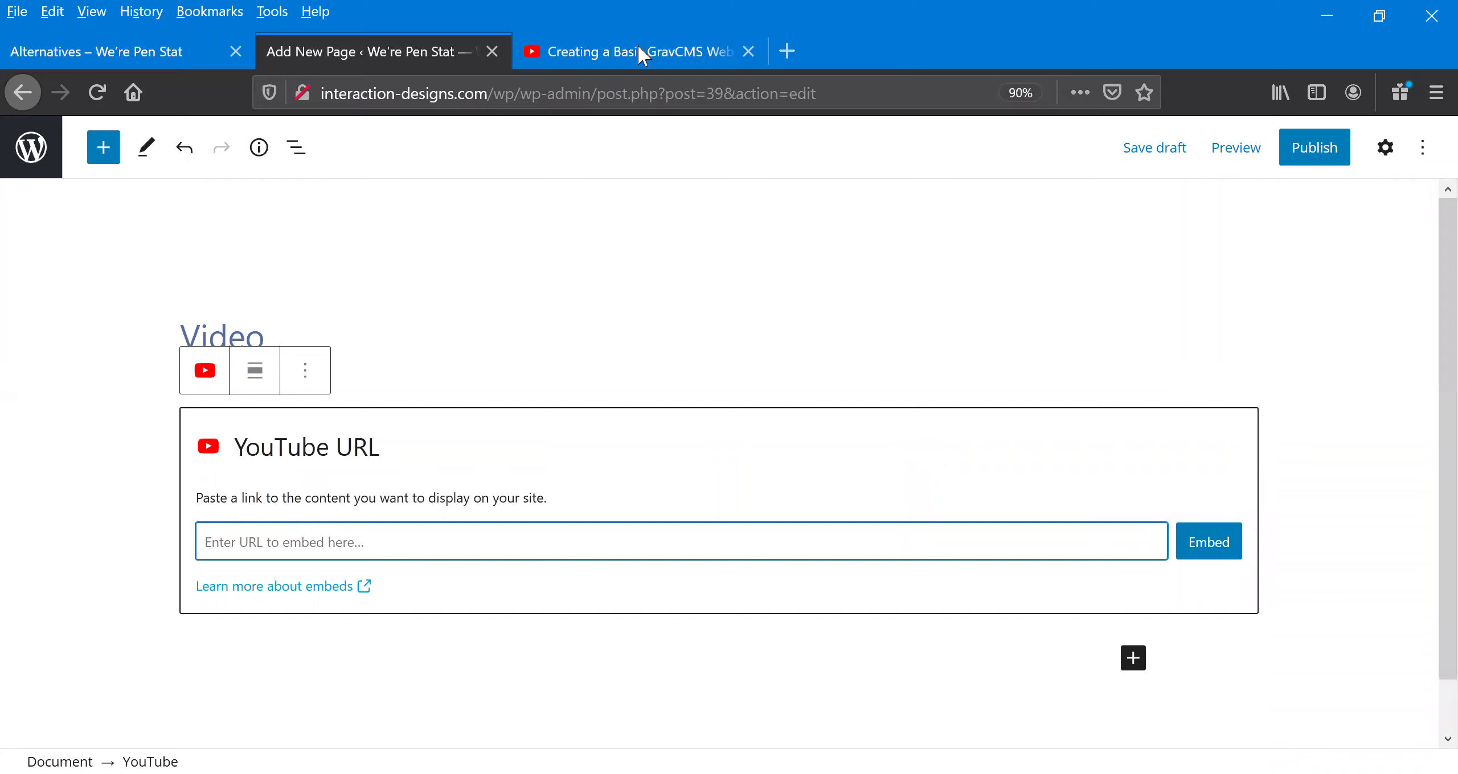
{"action": "left_click", "coordinate": [672, 53]}
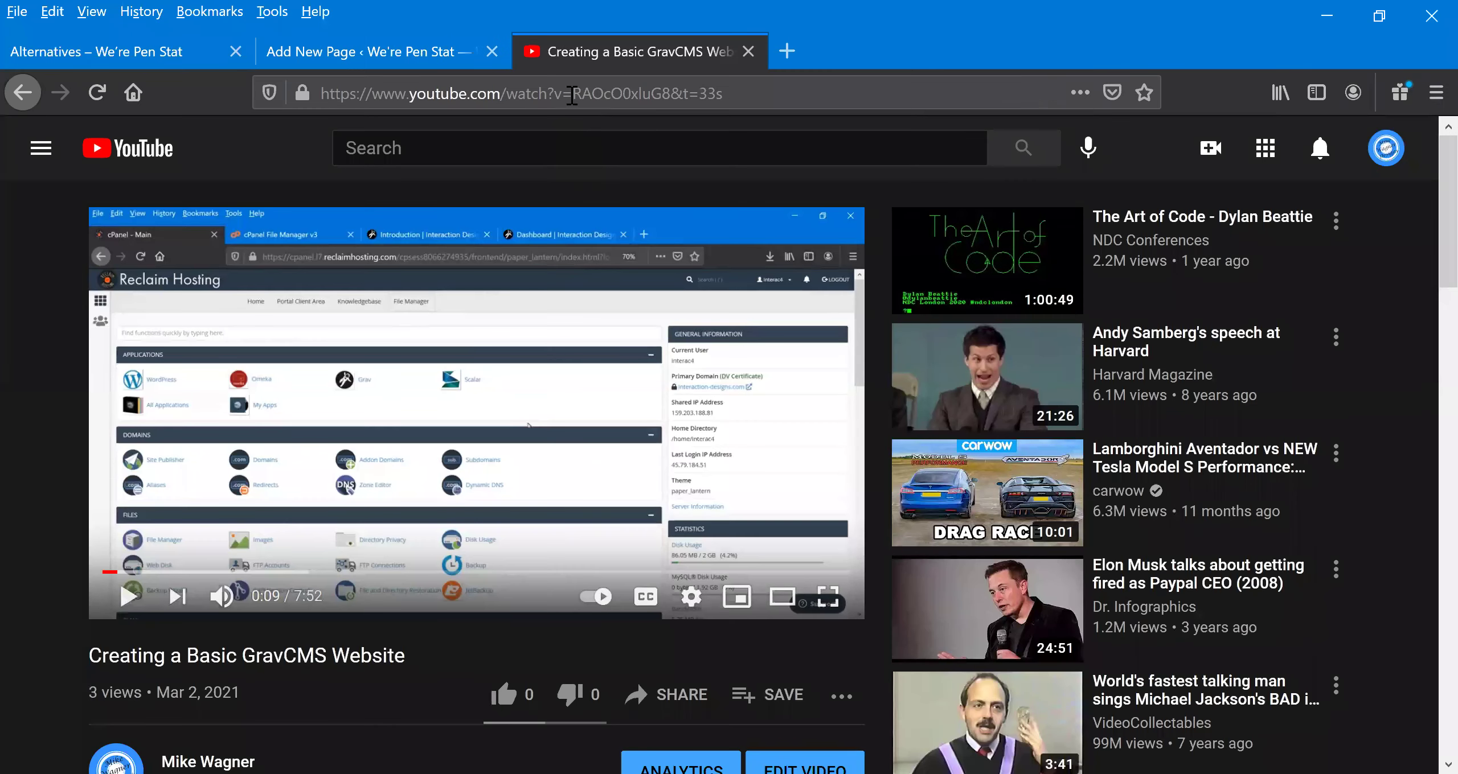
Copy the GravCMS video's YouTube URL and go back to the WordPress editor
{"action": "left_click", "coordinate": [572, 95]}
{"action": "key", "text": "ctrl+c"}
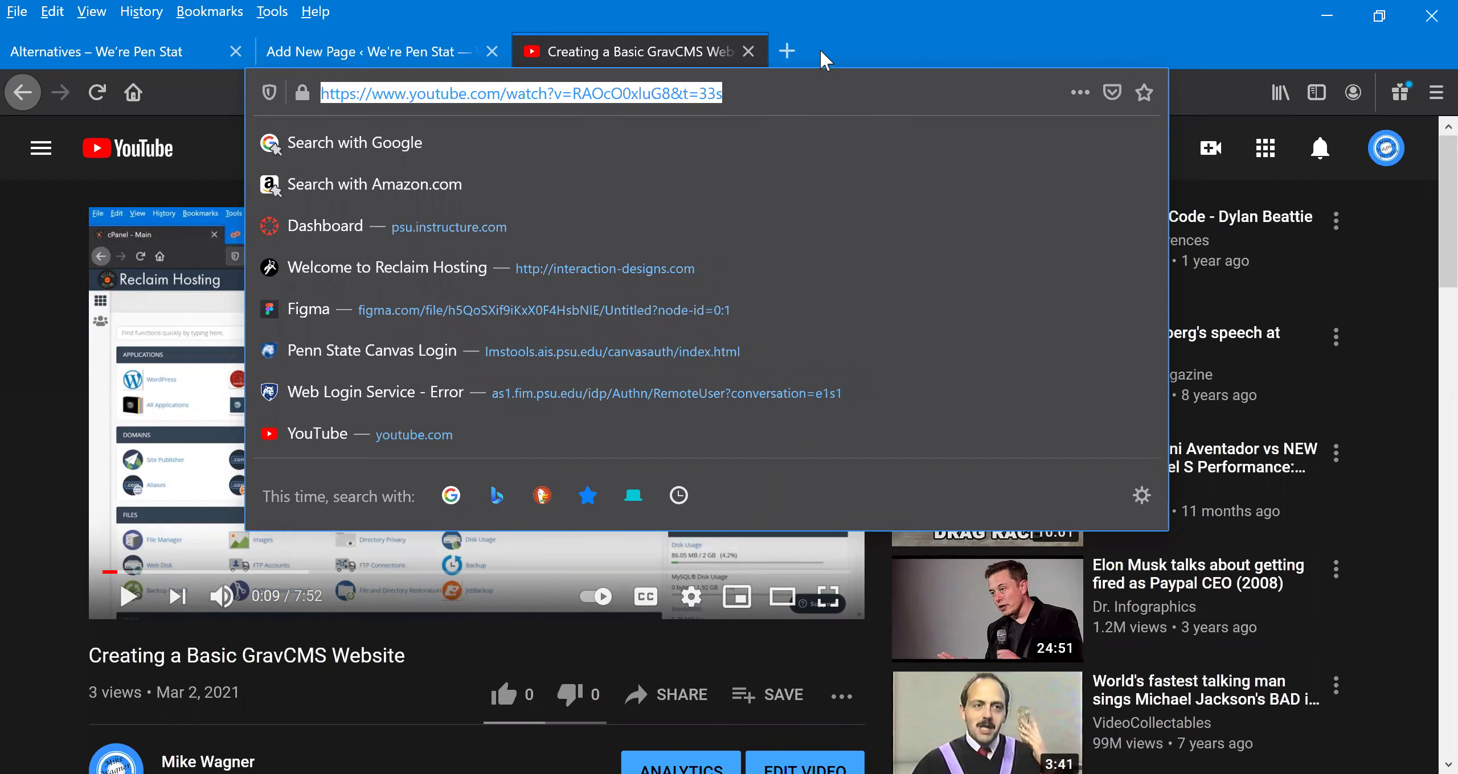
{"action": "left_click", "coordinate": [359, 41]}
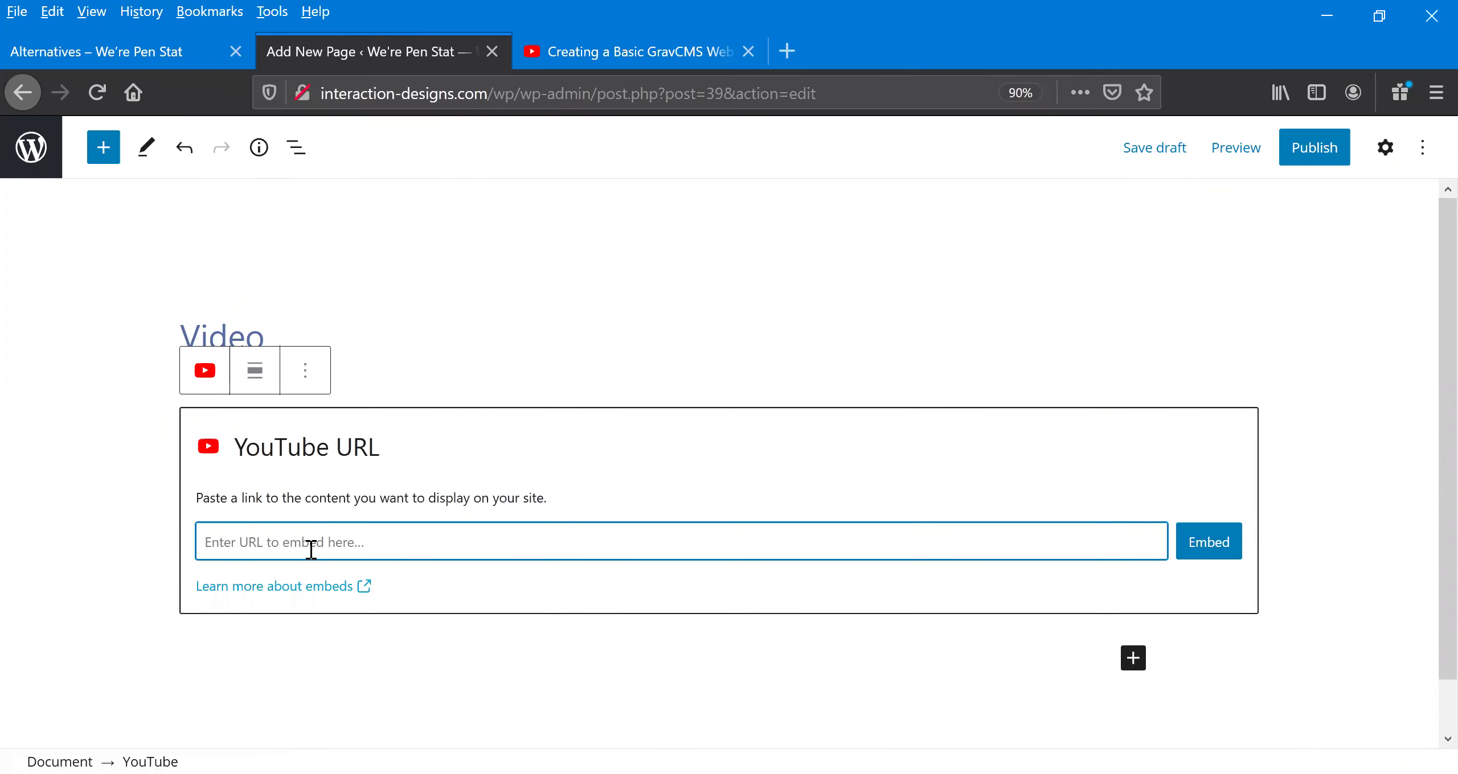
Paste the 'Creating a Basic GravCMS Website' URL into the YouTube block and embed it
{"action": "key", "text": "ctrl+v"}
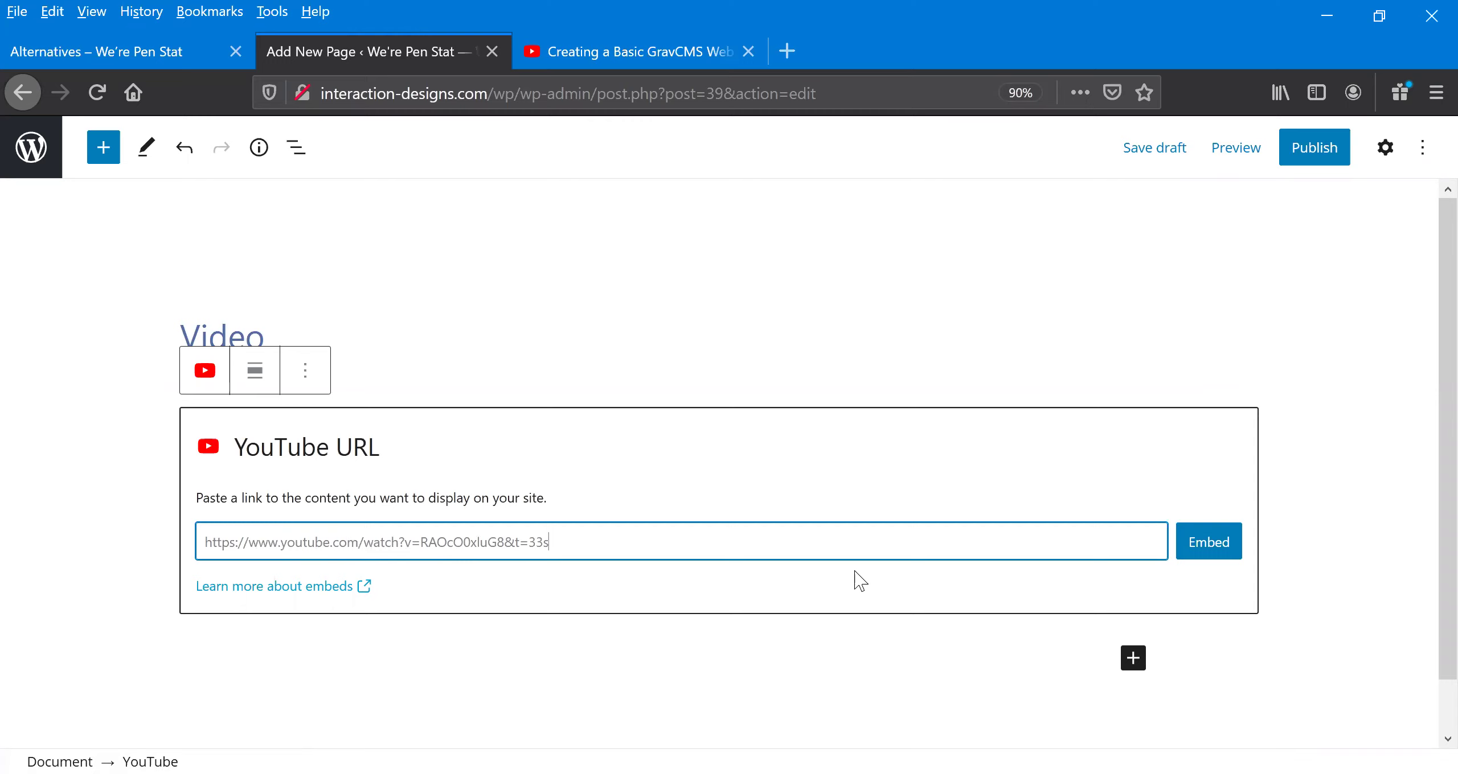
{"action": "left_click", "coordinate": [1199, 555]}
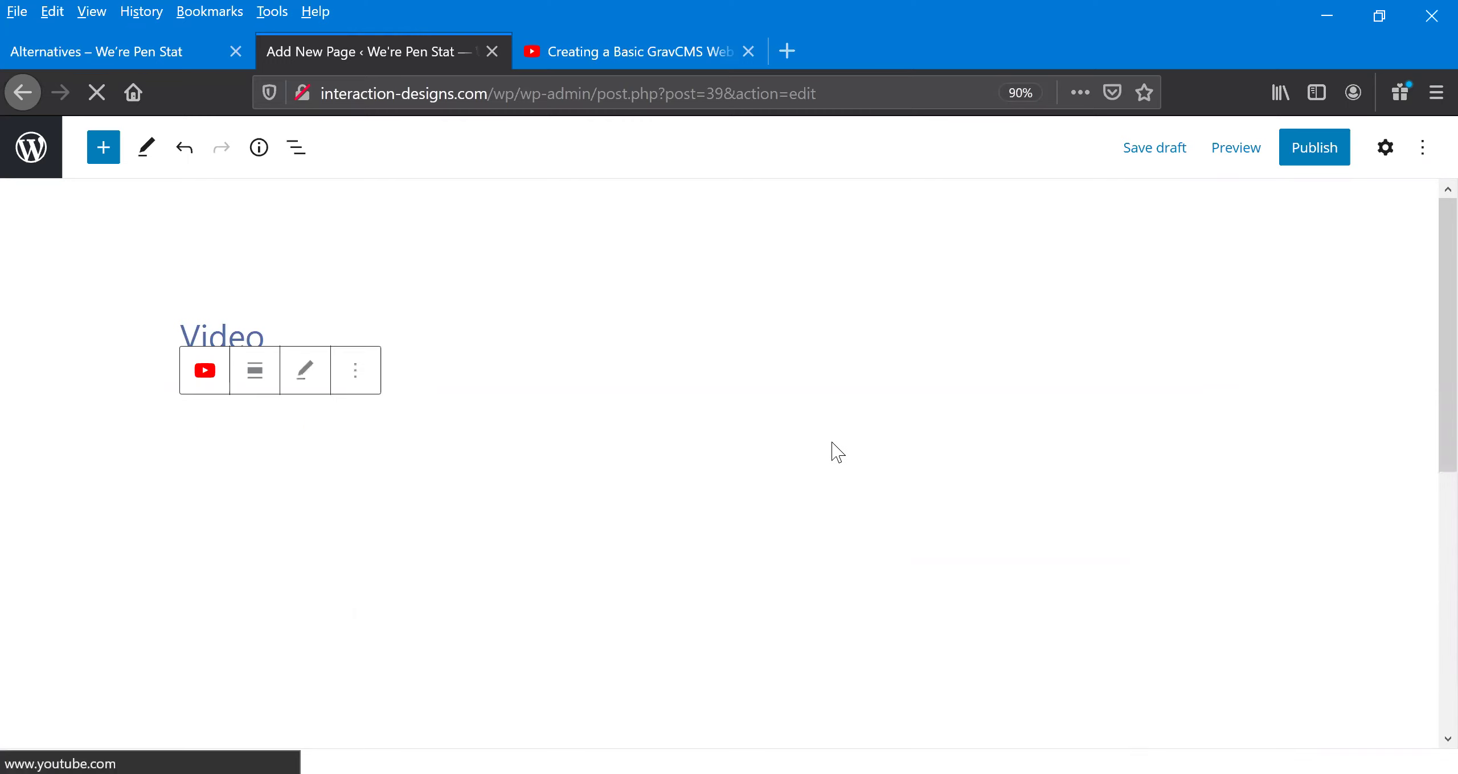
{"action": "scroll", "coordinate": [921, 423], "scroll_direction": "down", "scroll_amount": 3}
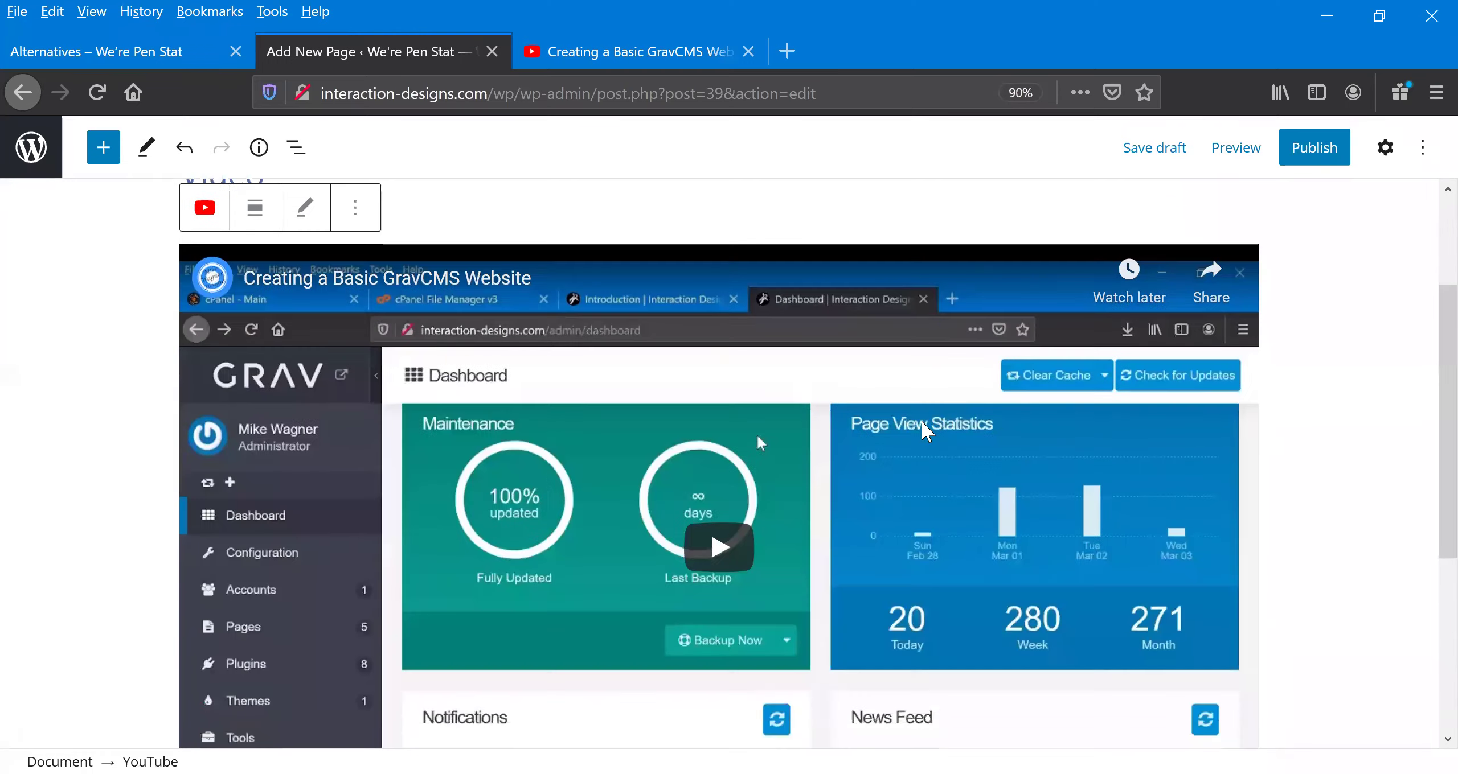
{"action": "scroll", "coordinate": [922, 421], "scroll_direction": "down", "scroll_amount": 6}
{"action": "scroll", "coordinate": [925, 433], "scroll_direction": "up", "scroll_amount": 9}
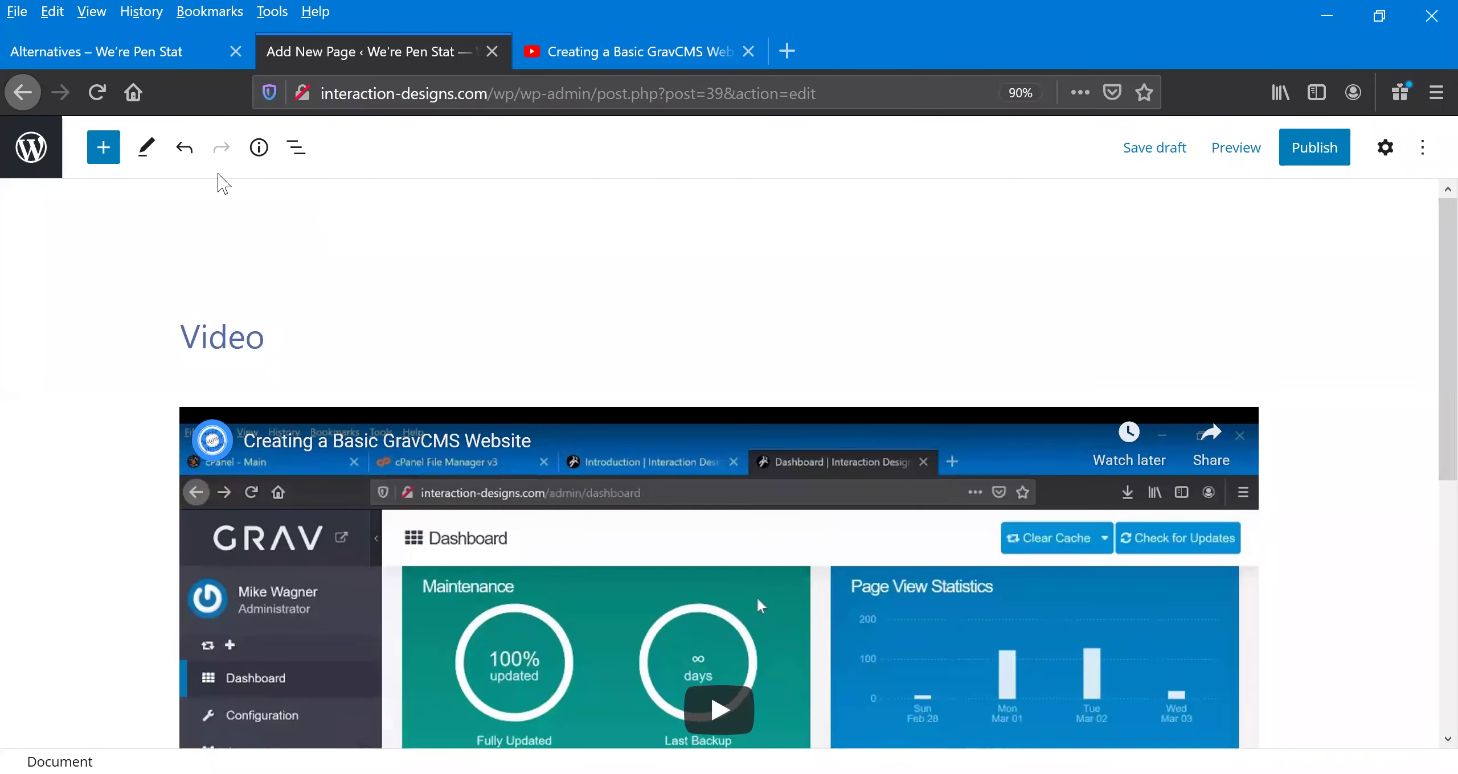
Publish the Video page, confirming in the pre-publish panel, and return to the Pages list
{"action": "left_click", "coordinate": [1317, 149]}
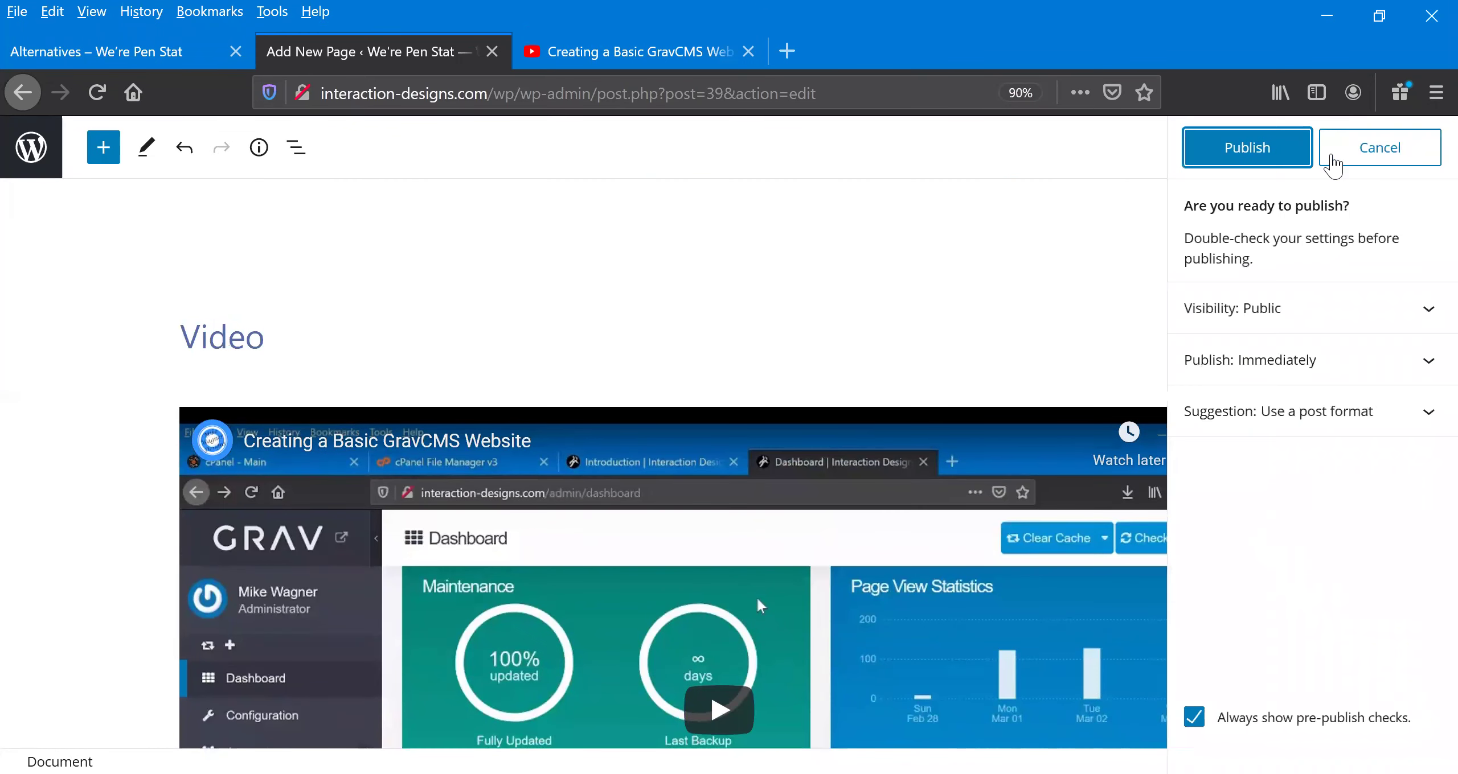
{"action": "left_click", "coordinate": [1278, 155]}
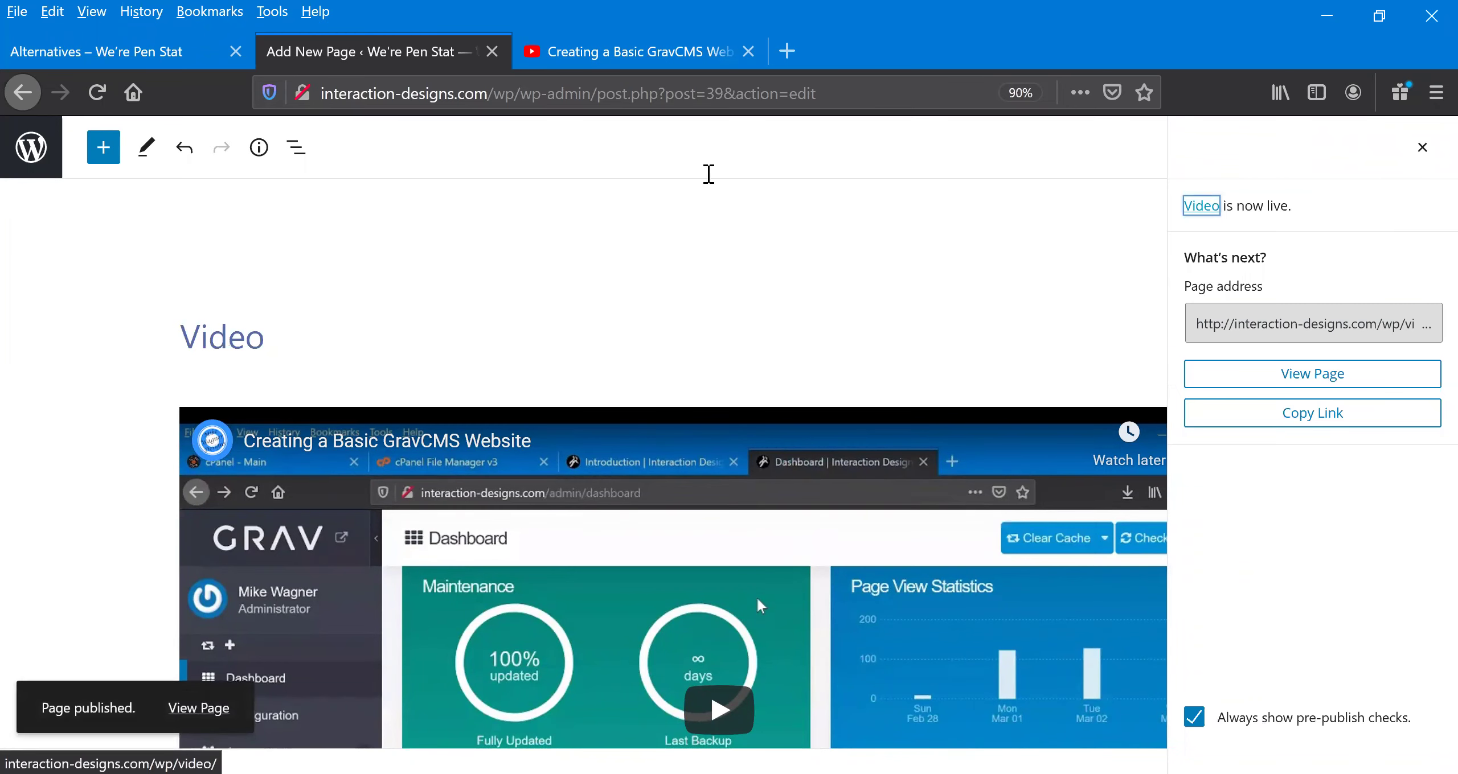
{"action": "left_click", "coordinate": [25, 157]}
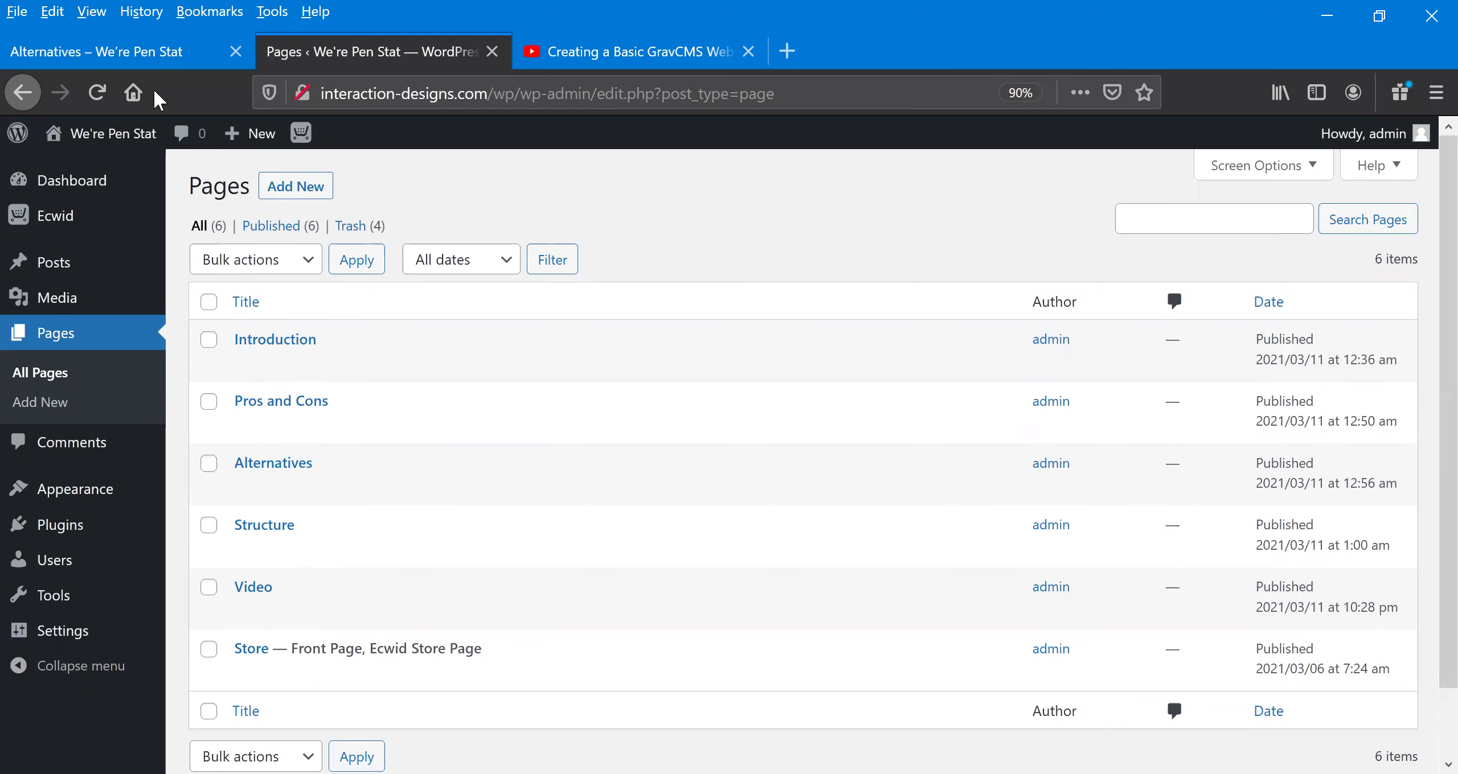
Reload the live site and open the new Video page from its menu
{"action": "left_click", "coordinate": [123, 46]}
{"action": "left_click", "coordinate": [97, 91]}
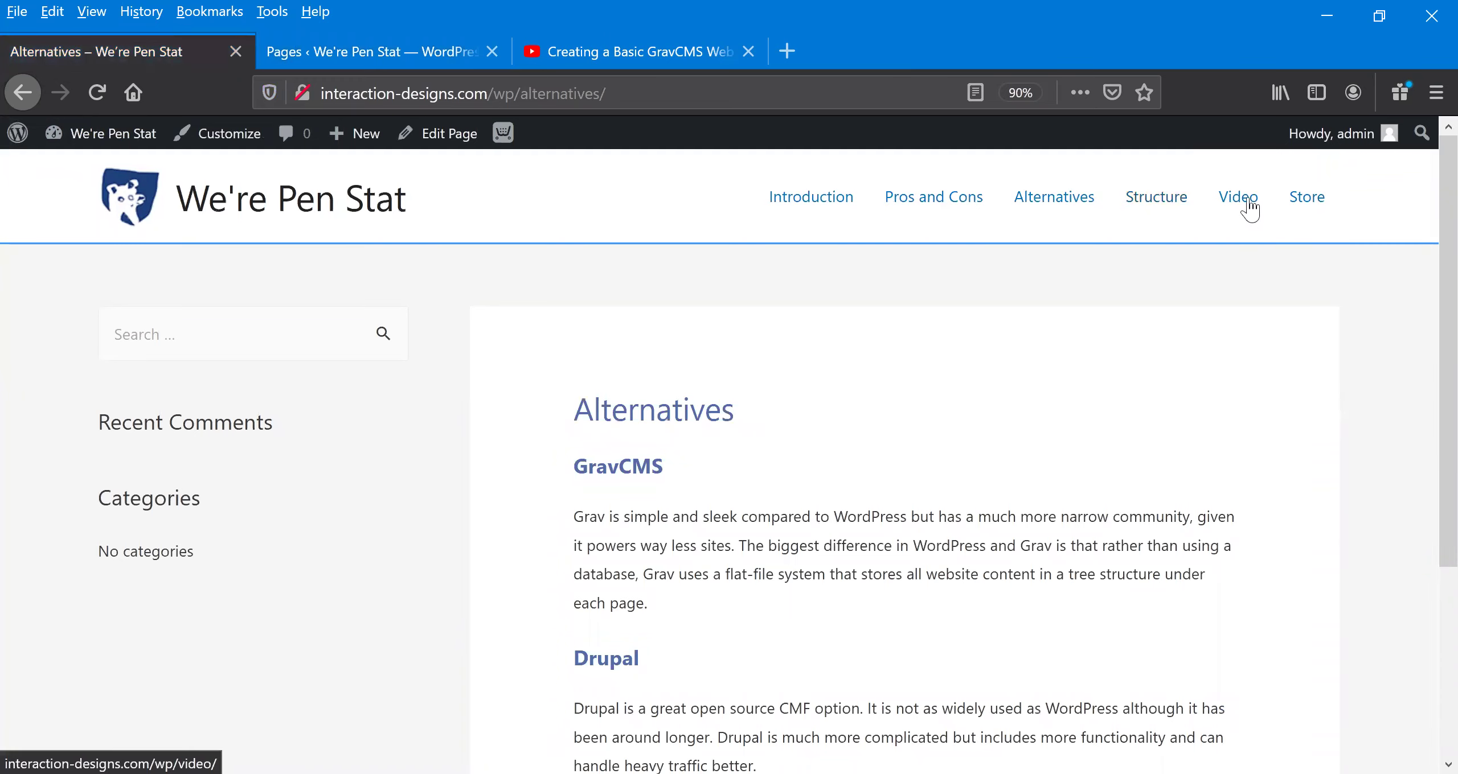
{"action": "left_click", "coordinate": [1245, 206]}
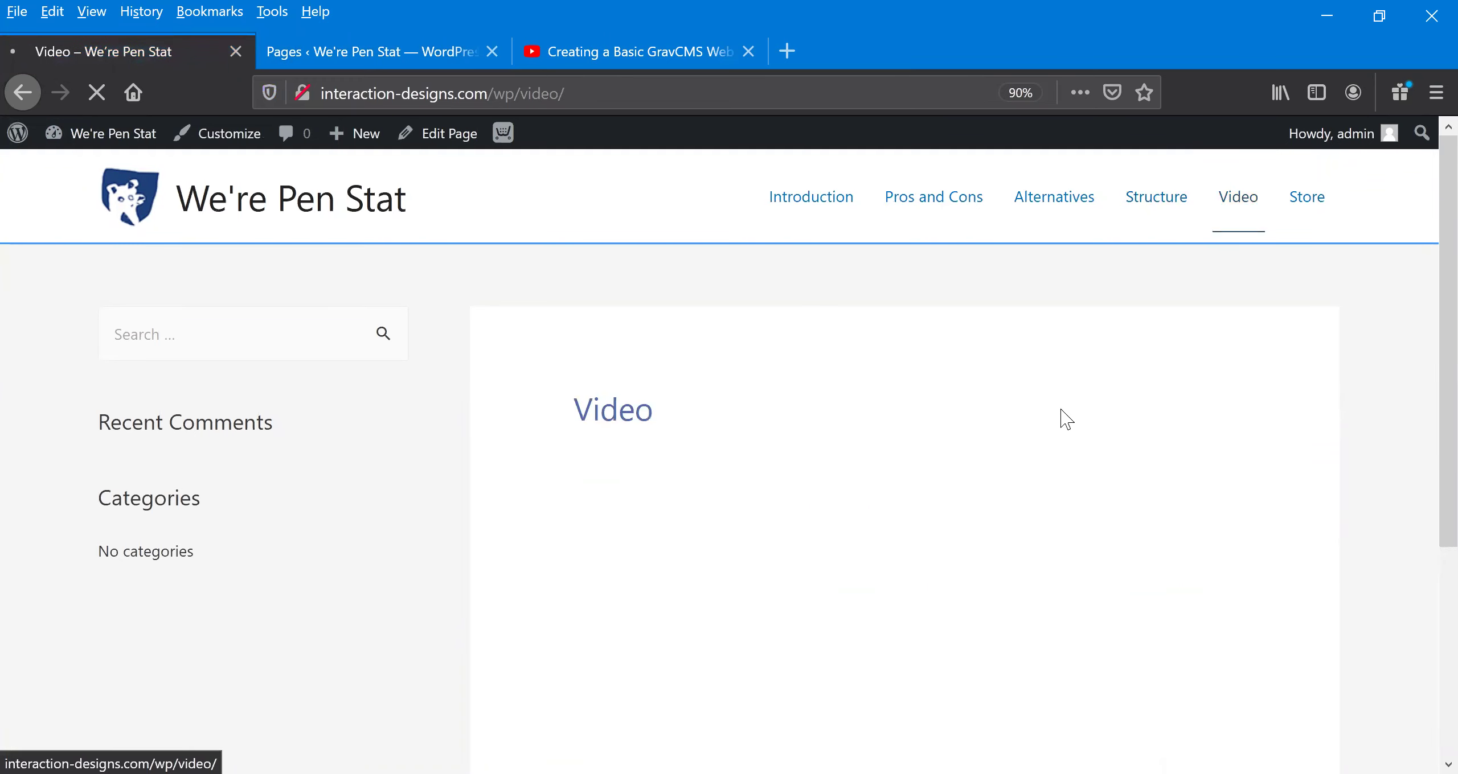
{"action": "scroll", "coordinate": [903, 427], "scroll_direction": "down", "scroll_amount": 3}
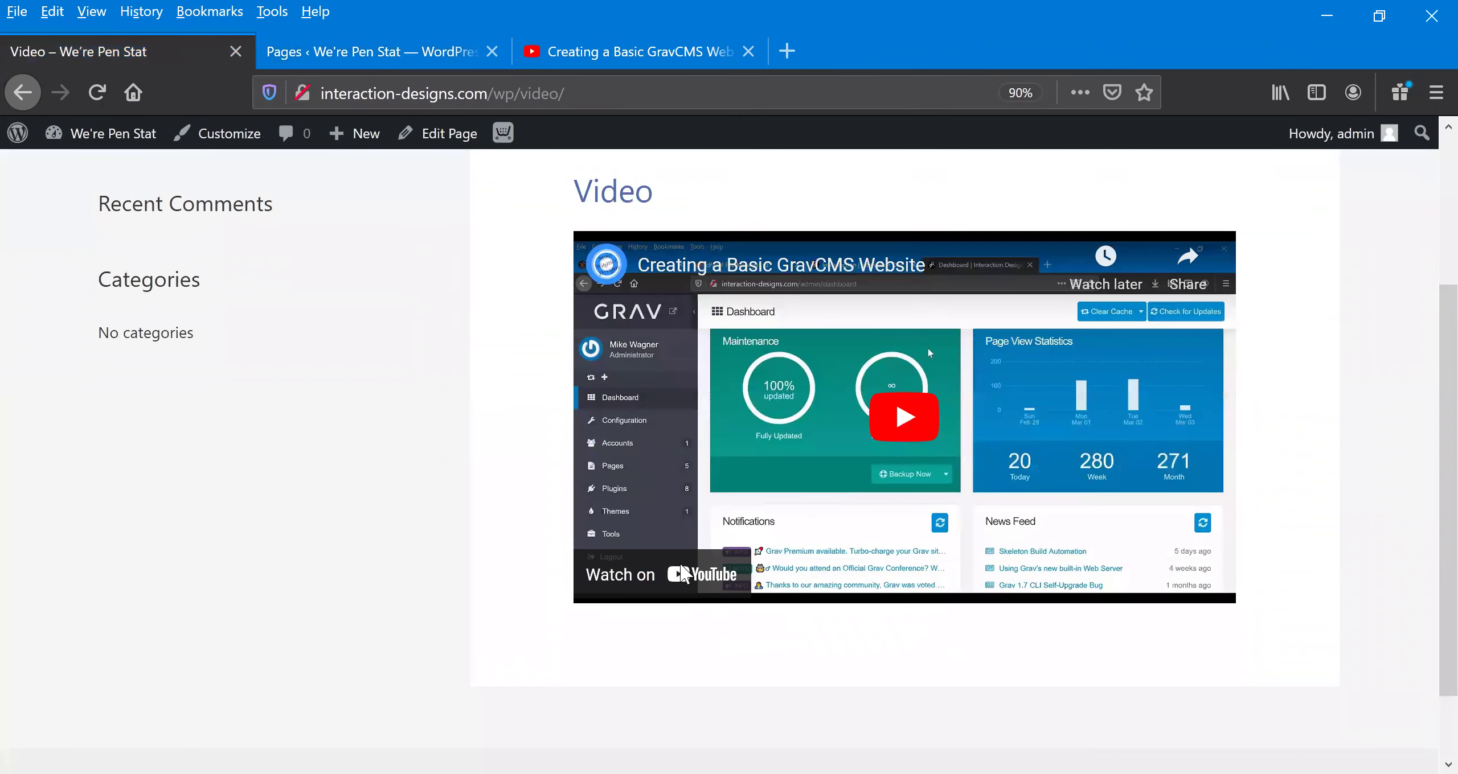
Play the embedded GravCMS video, skipping to 3:17 and back to the start
{"action": "left_click", "coordinate": [766, 517]}
{"action": "left_click", "coordinate": [590, 562]}
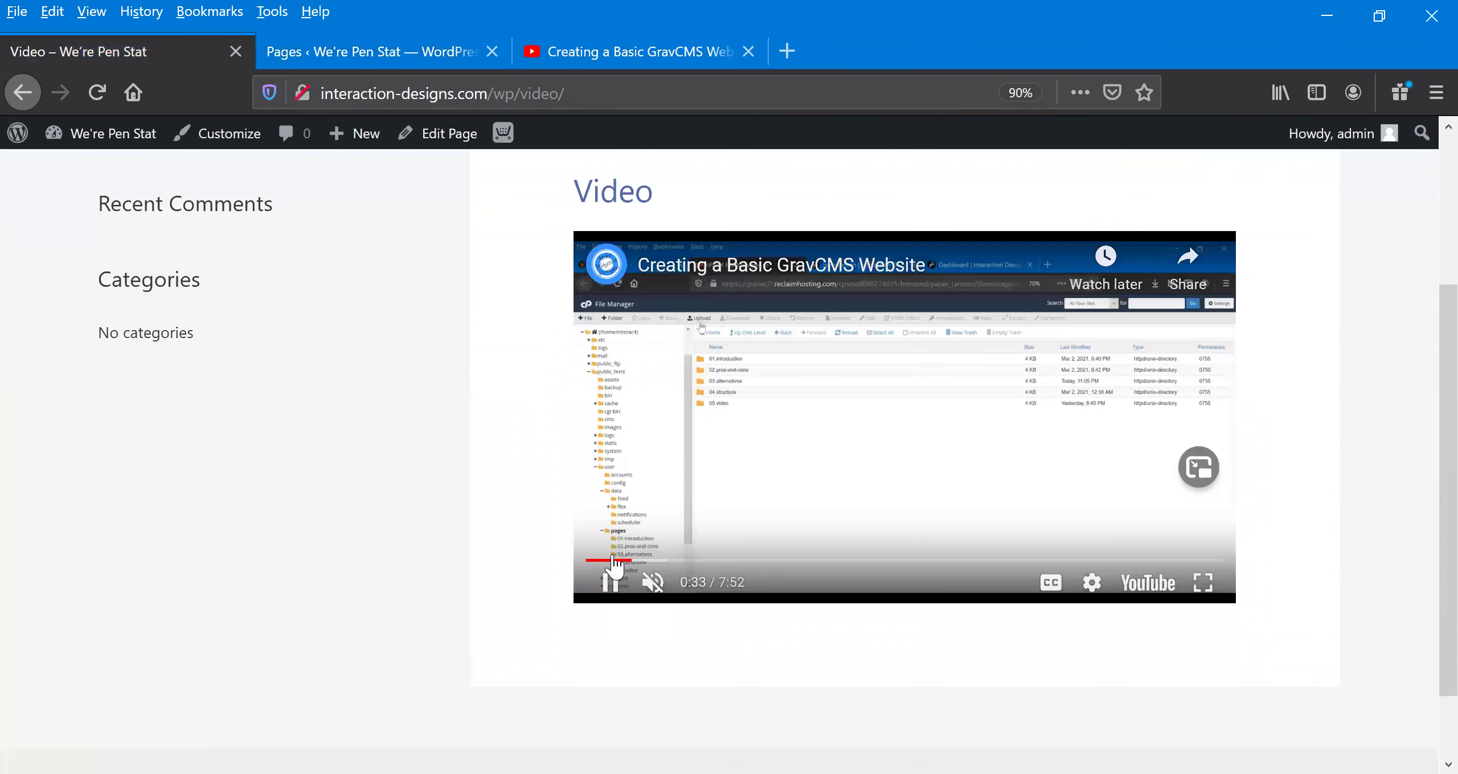
{"action": "left_click", "coordinate": [845, 561]}
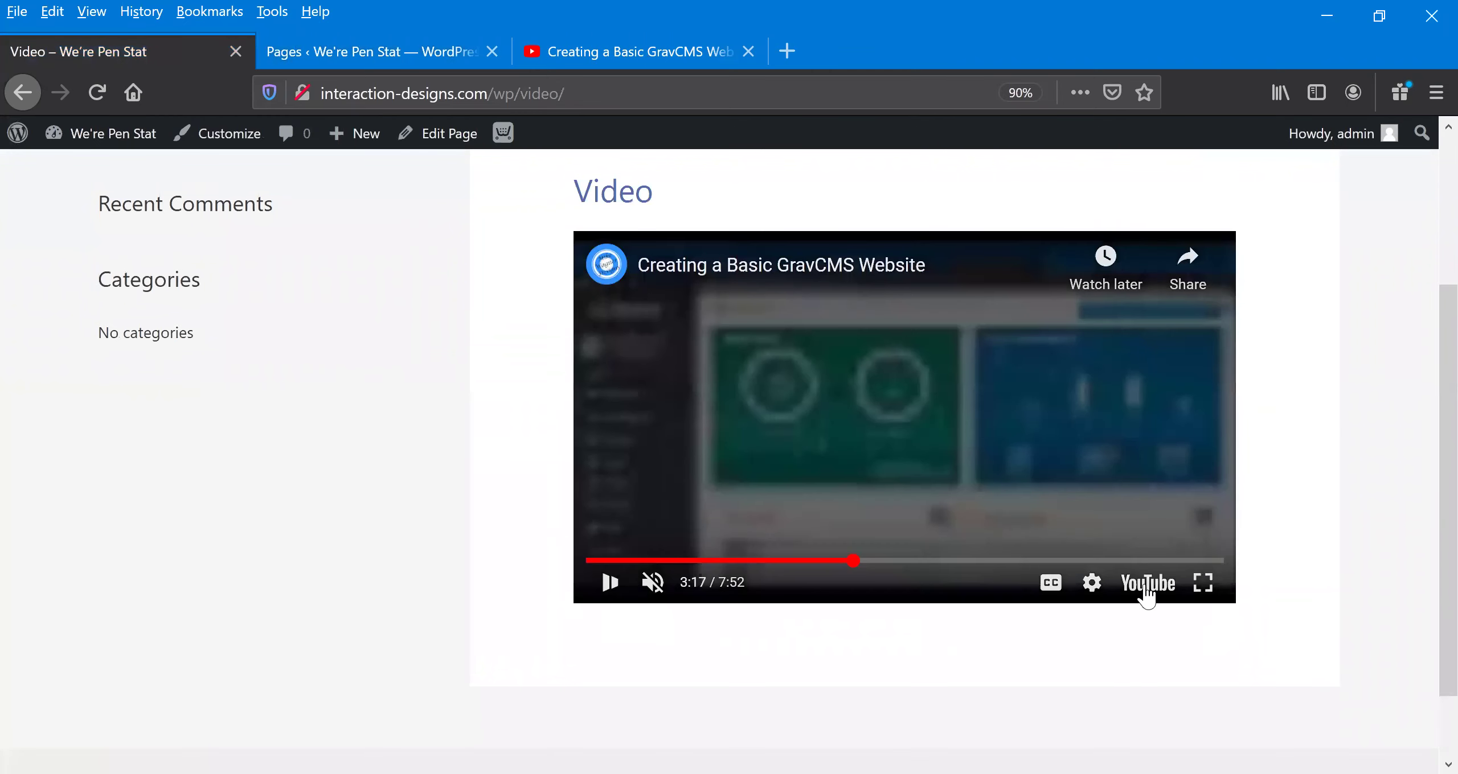
{"action": "left_click", "coordinate": [611, 582]}
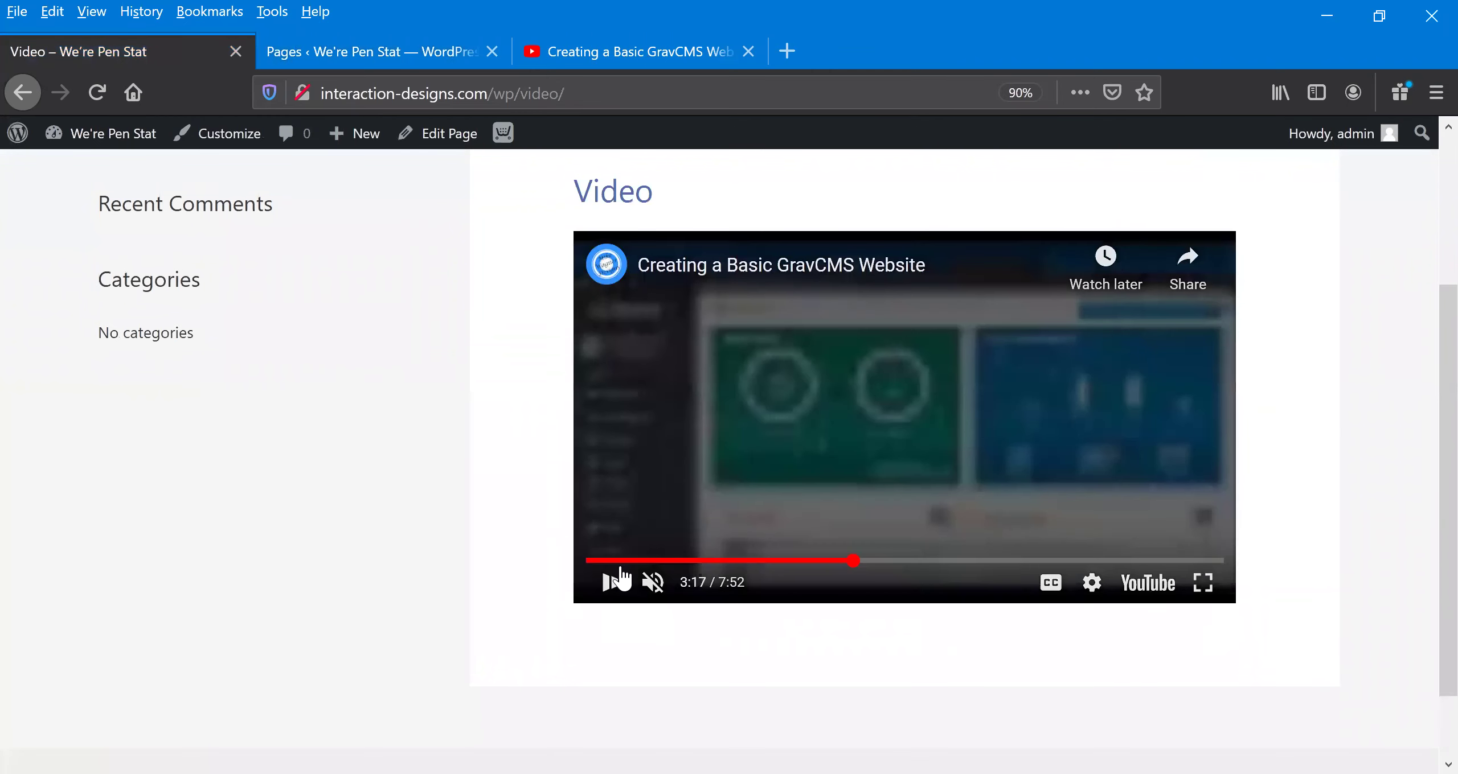
{"action": "left_click", "coordinate": [586, 561]}
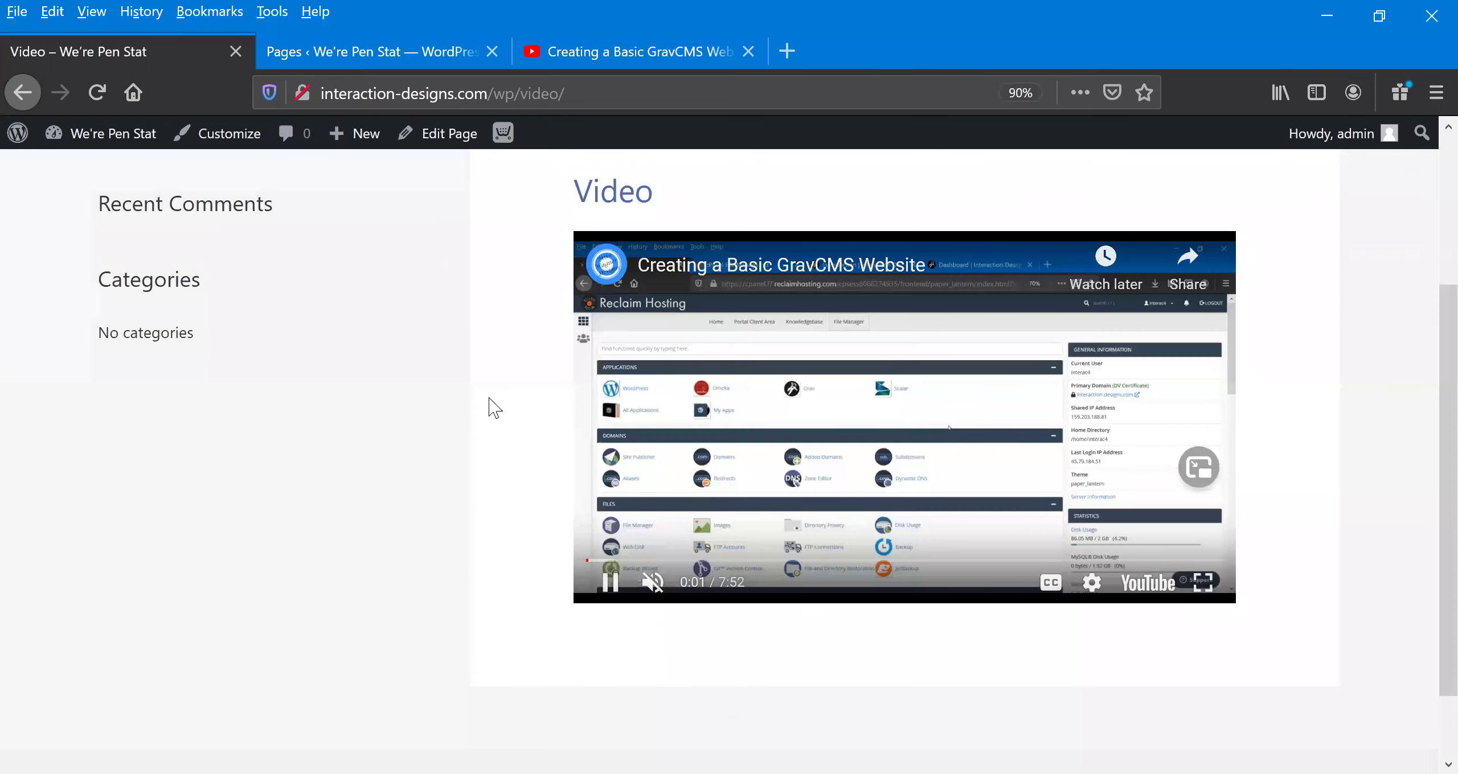
{"action": "scroll", "coordinate": [490, 407], "scroll_direction": "up", "scroll_amount": 4}
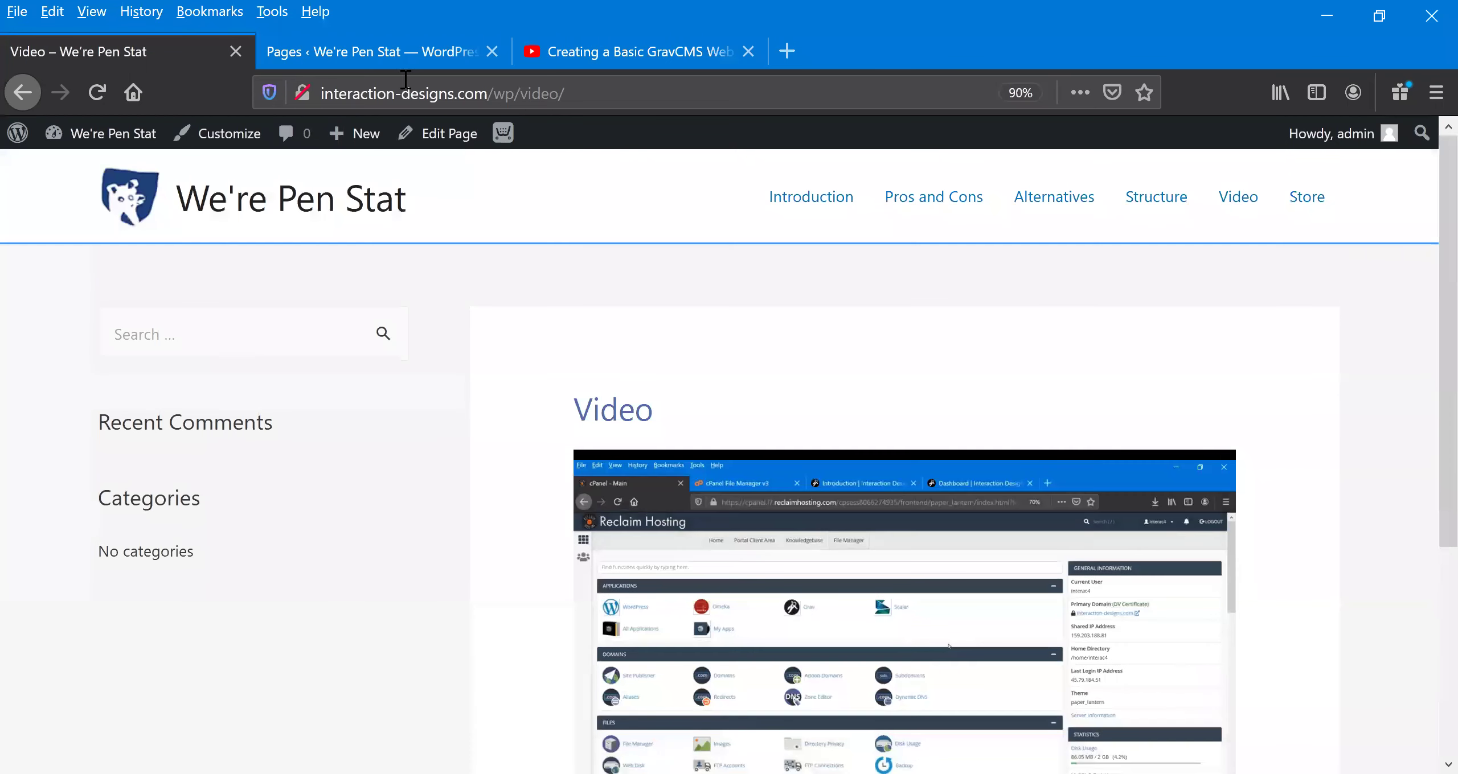